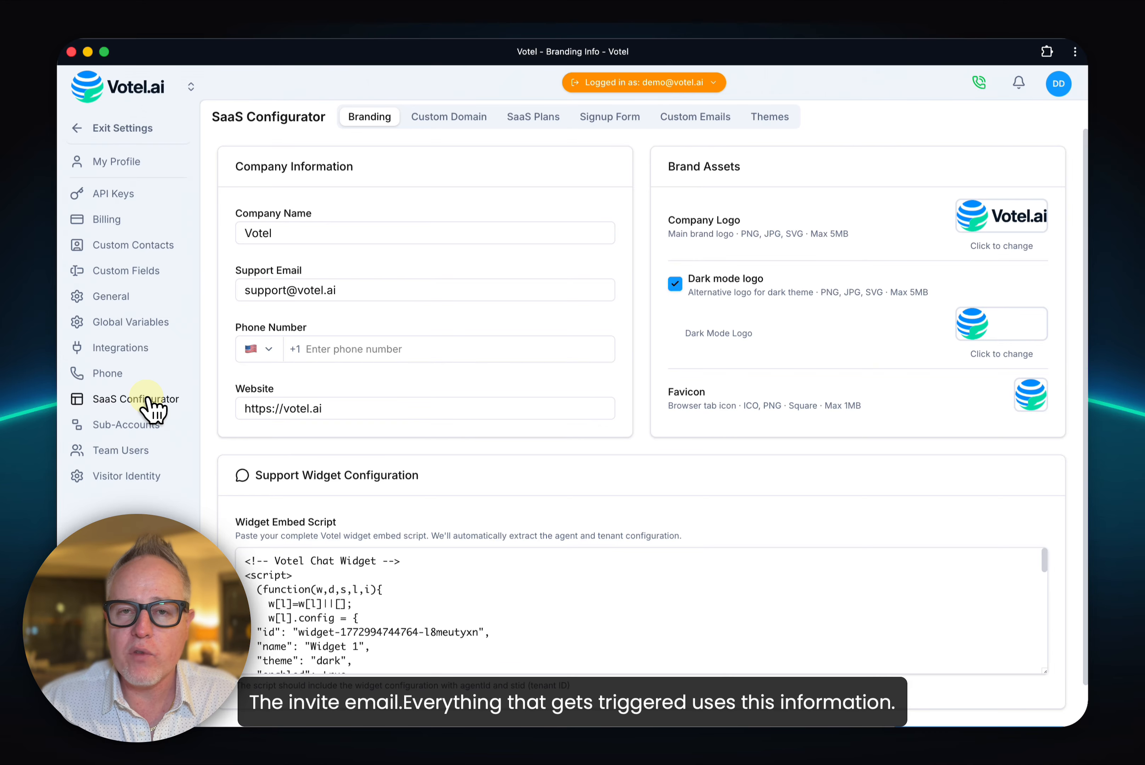
# Step: Open the SaaS Configurator and review the branding settings: company information, brand assets and the support widget embed script
pyautogui.click(148, 400)
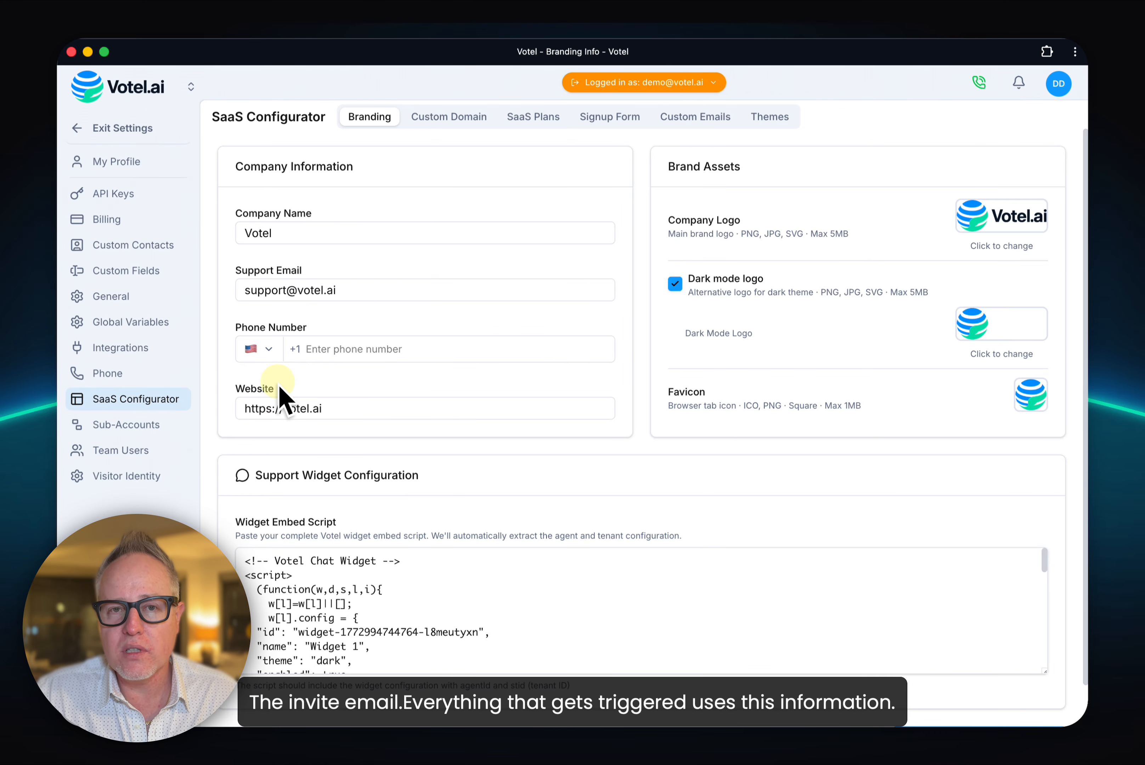
pyautogui.click(319, 232)
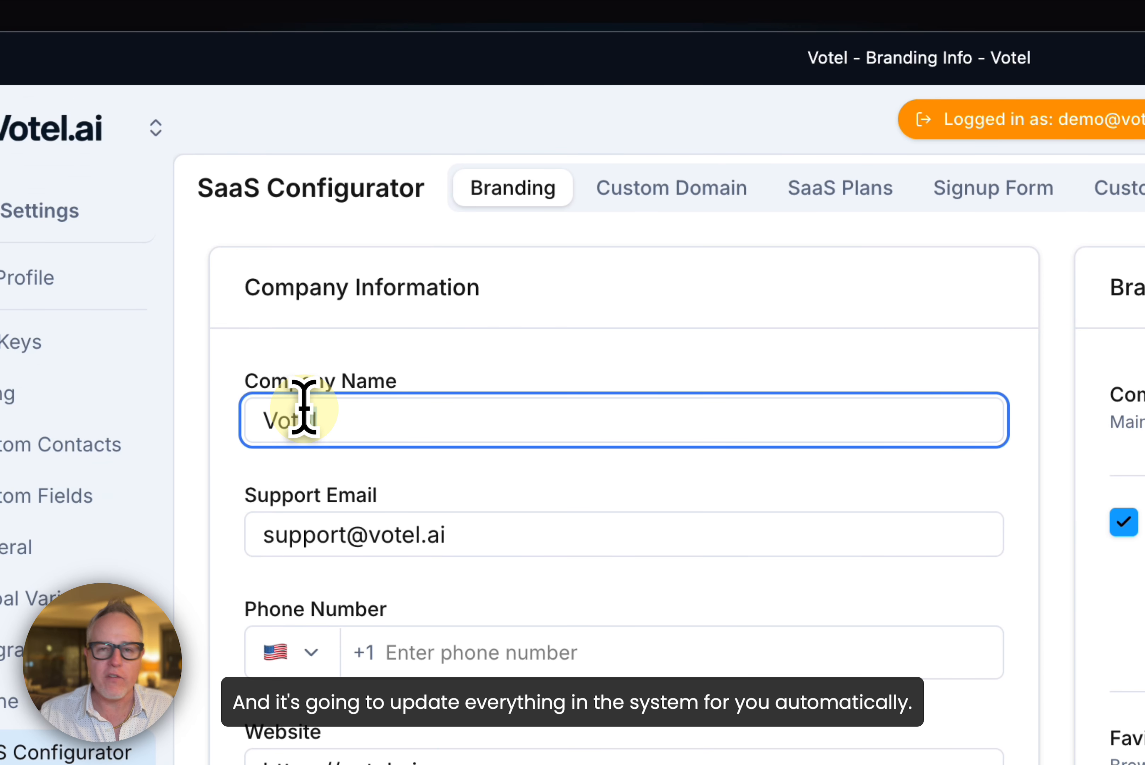
pyautogui.click(510, 395)
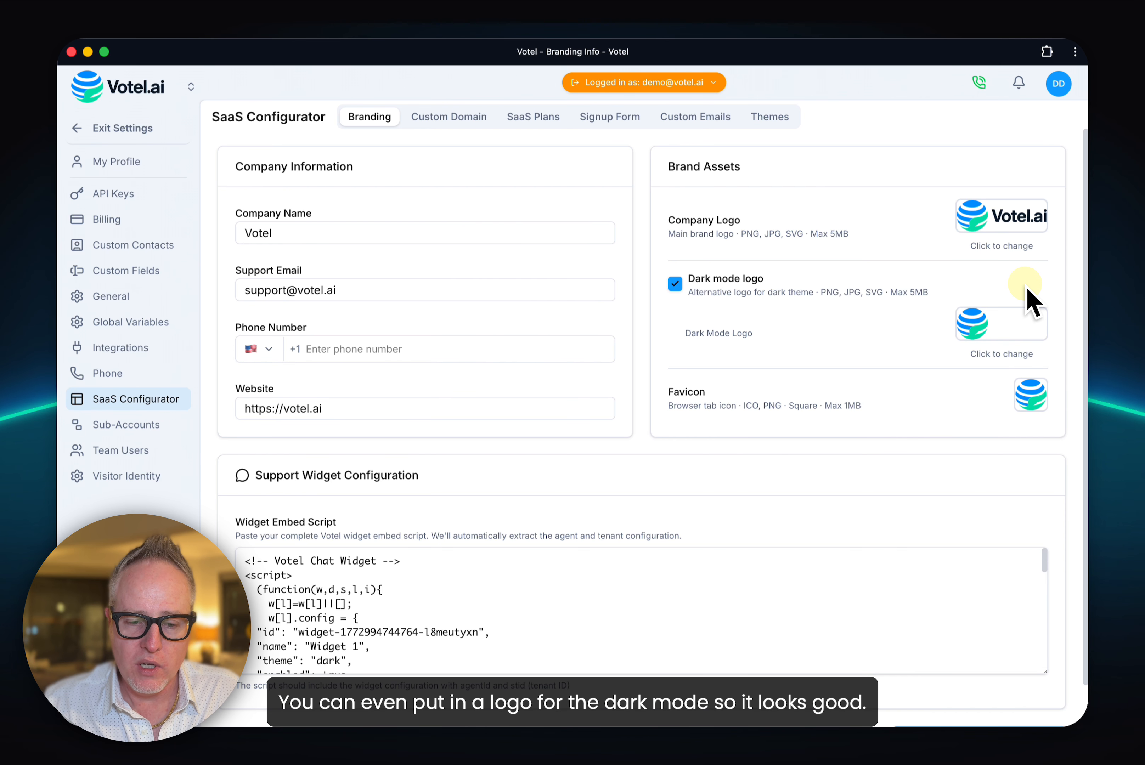
pyautogui.scroll(-1, 899, 429)
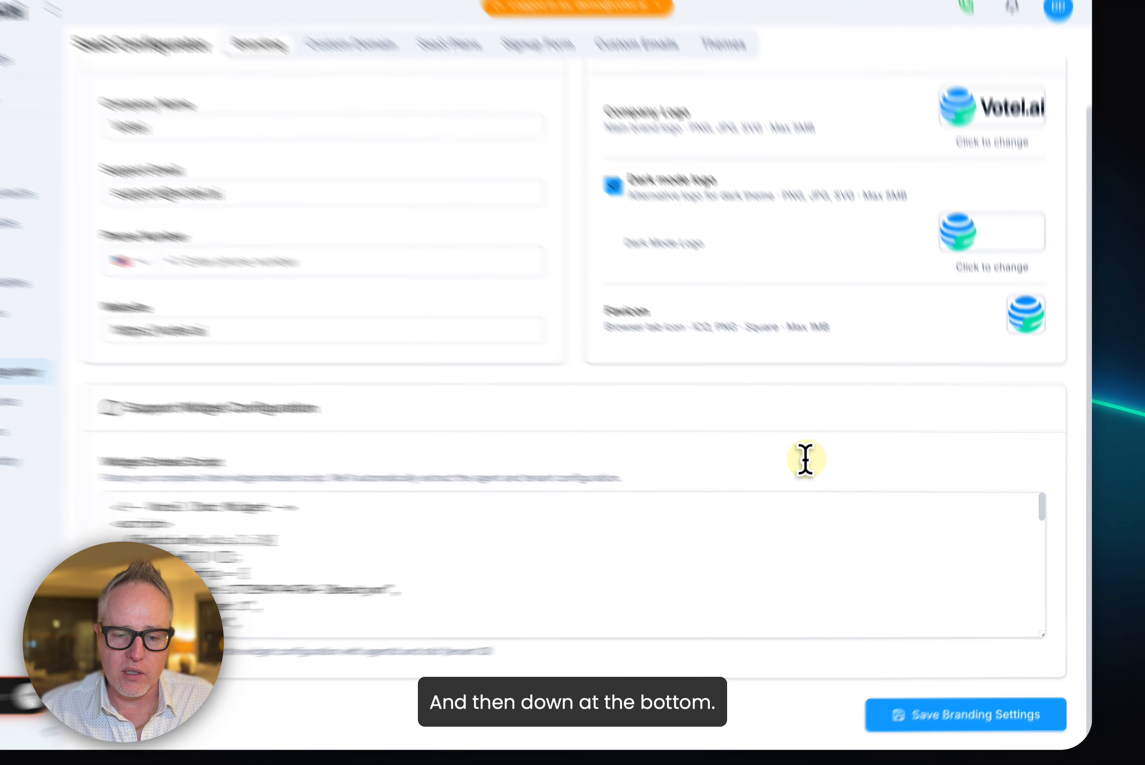
pyautogui.click(805, 526)
pyautogui.press('super+v')
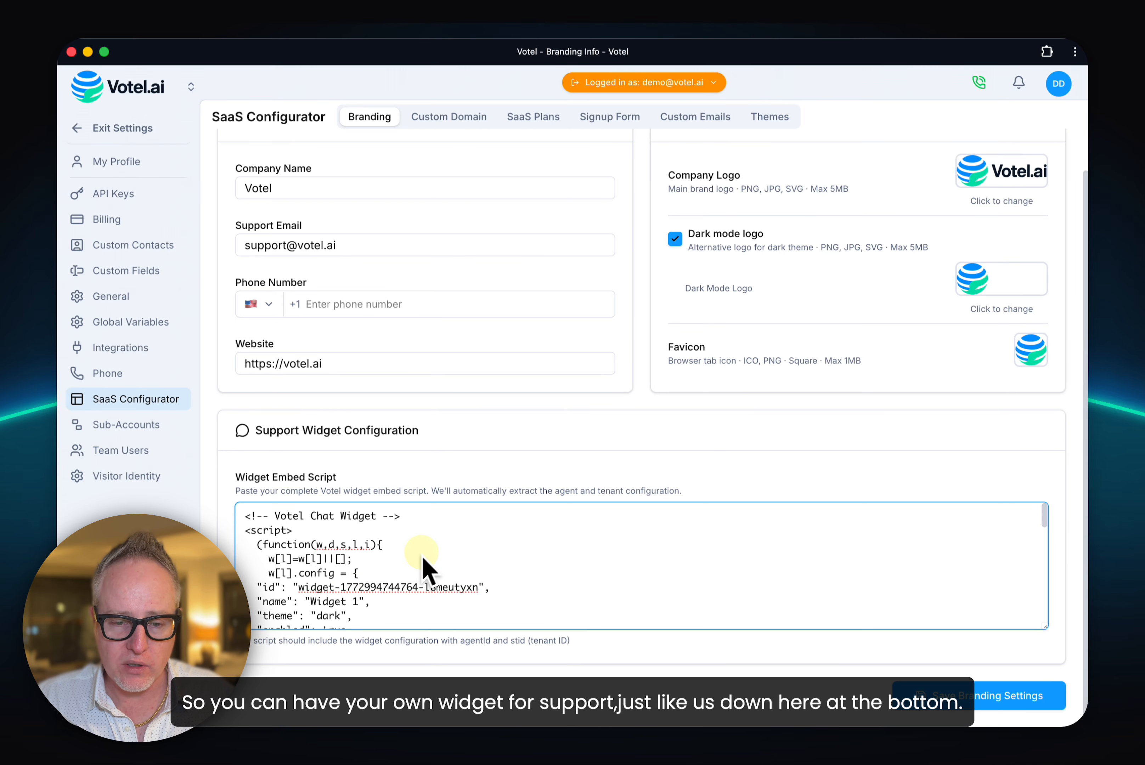
pyautogui.scroll(2, 491, 503)
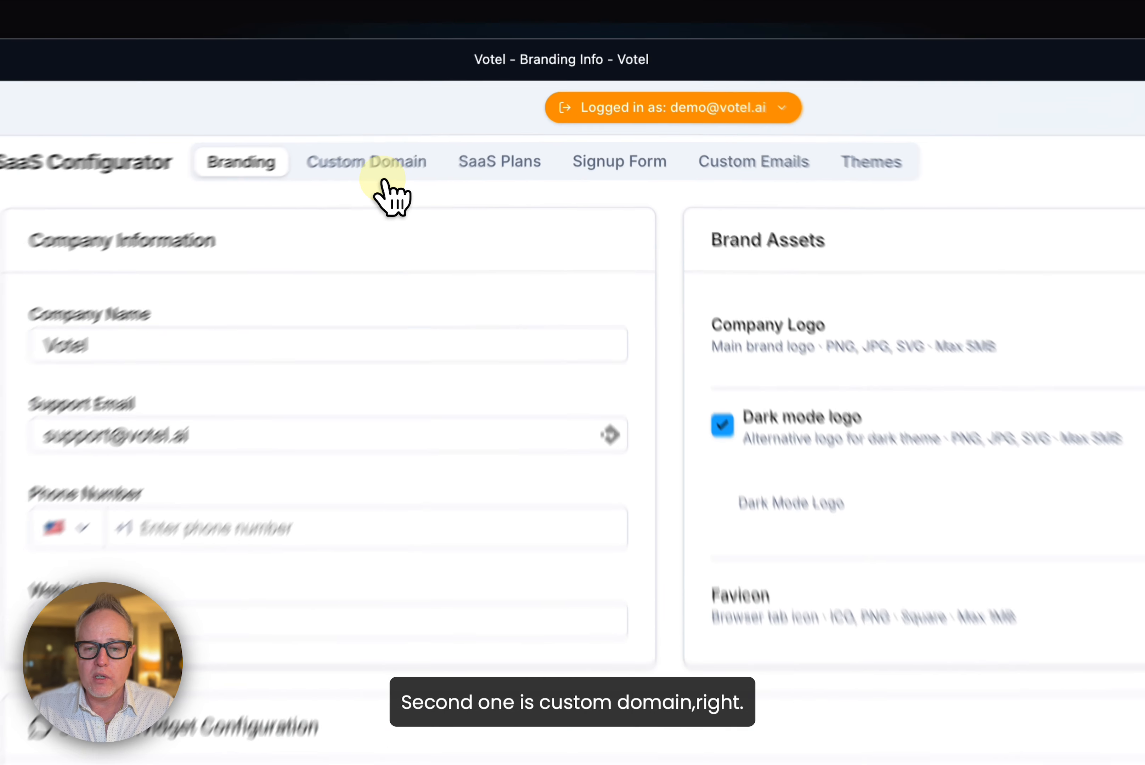
# Step: Begin adding a custom domain in the SaaS Configurator with the domain name app.myfirstwhitelable.com
pyautogui.click(309, 207)
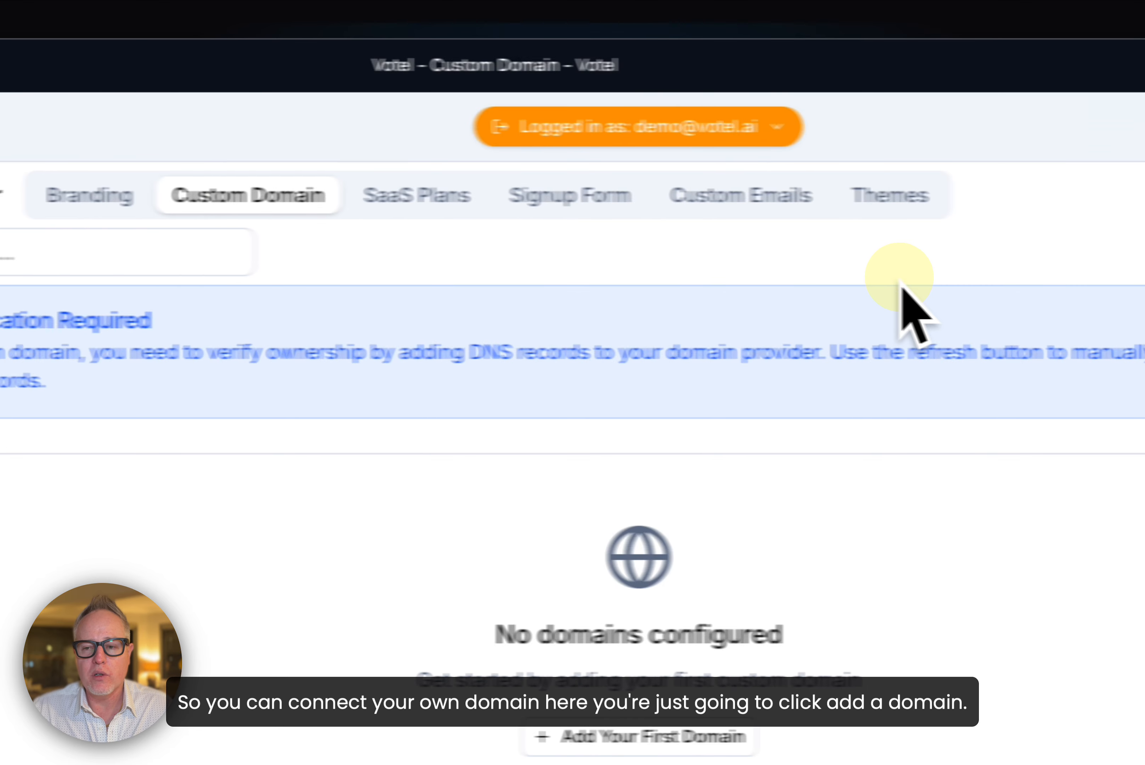
pyautogui.click(1007, 266)
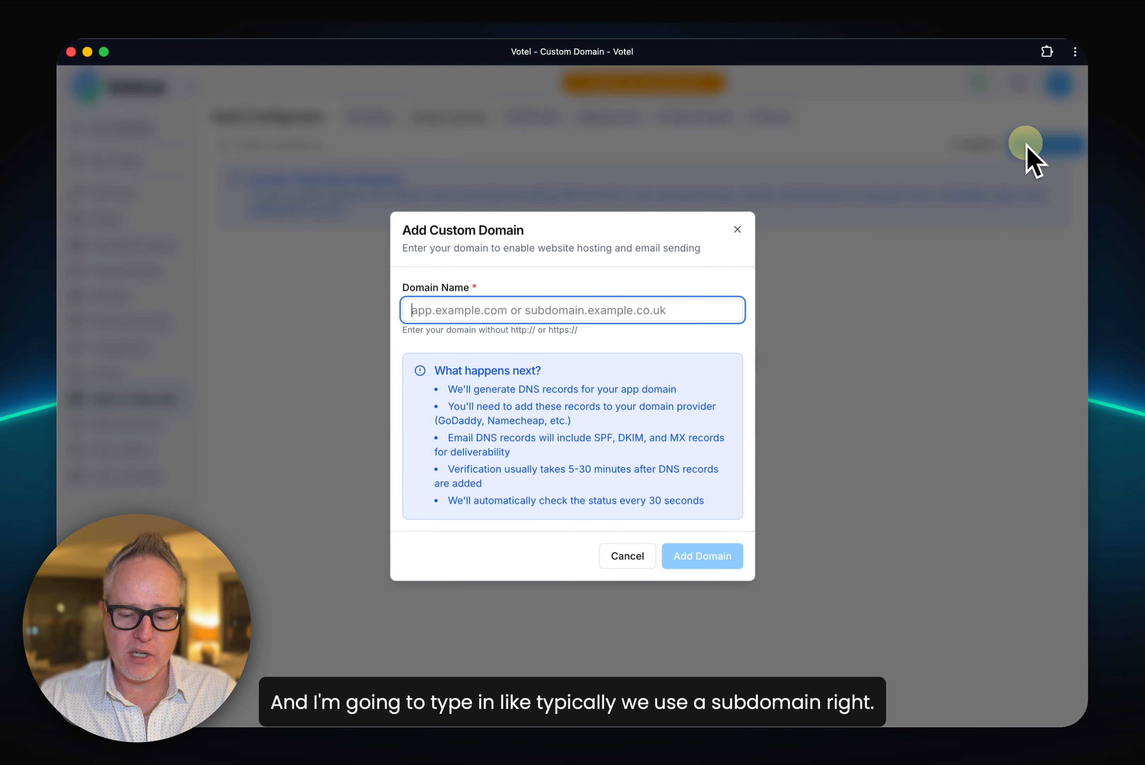
pyautogui.write('app')
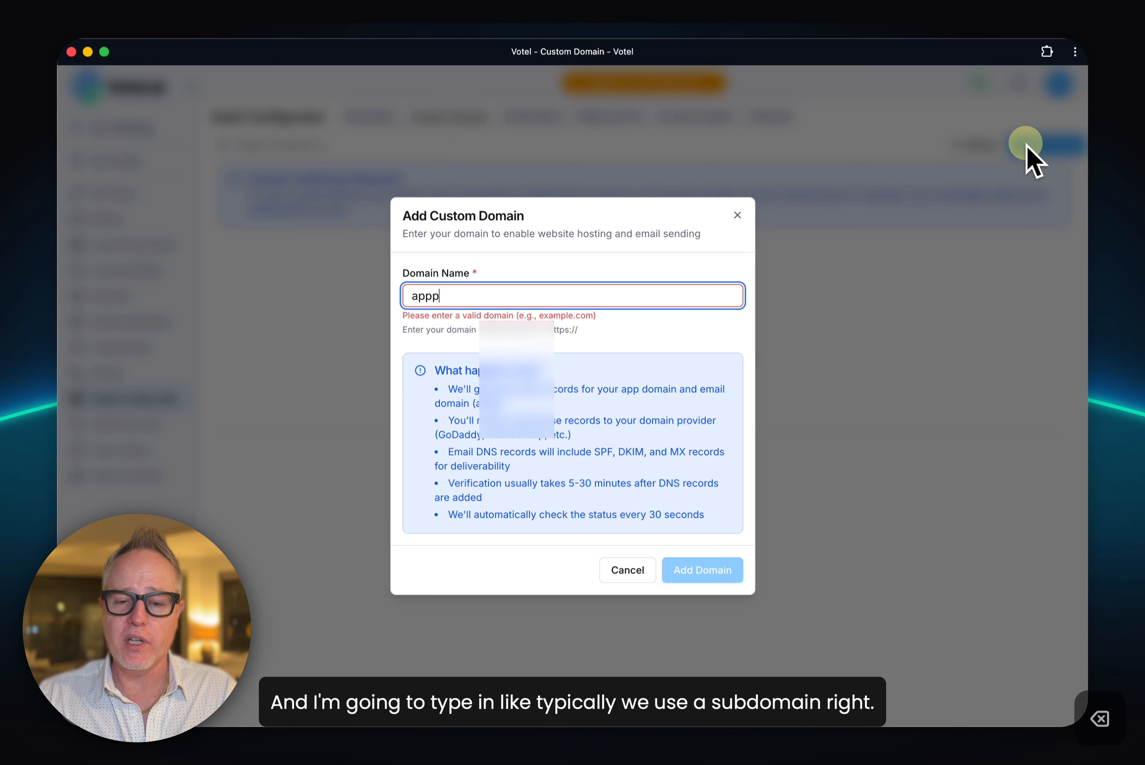
pyautogui.write('.myf')
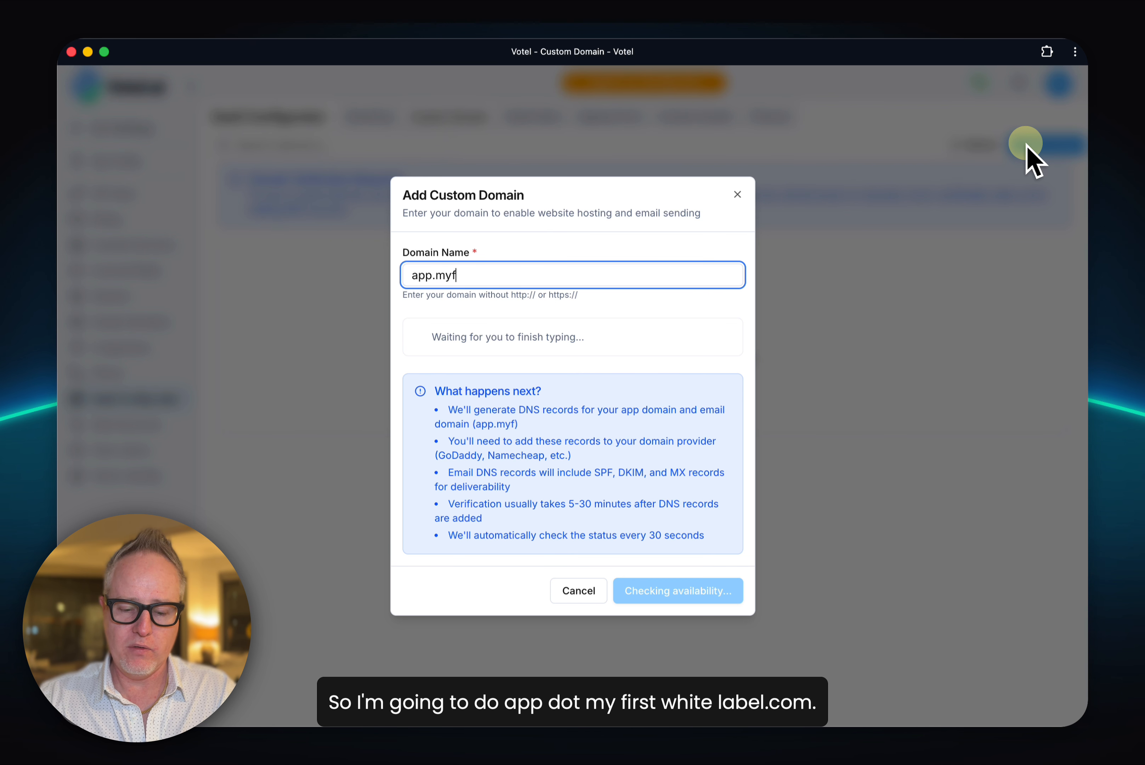
pyautogui.write('irstwhitelable.com')
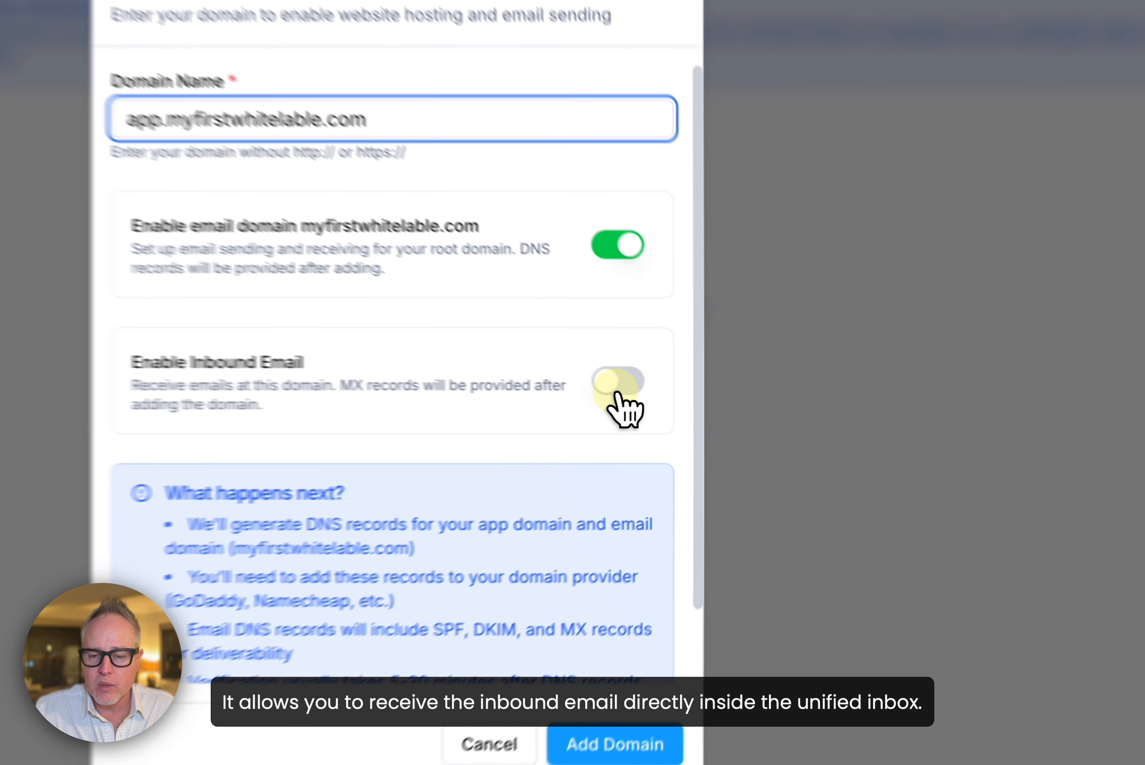
# Step: Enable inbound email, add the domain, and close its DNS verification details
pyautogui.click(703, 405)
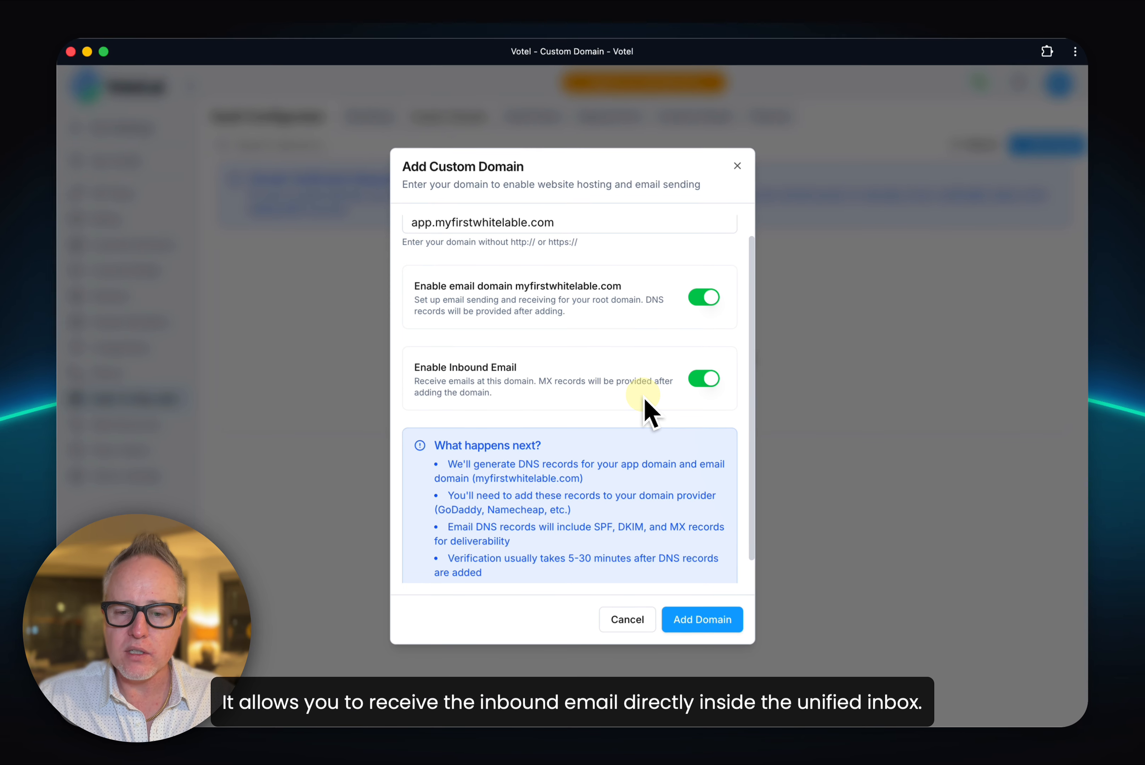
pyautogui.scroll(-2, 643, 396)
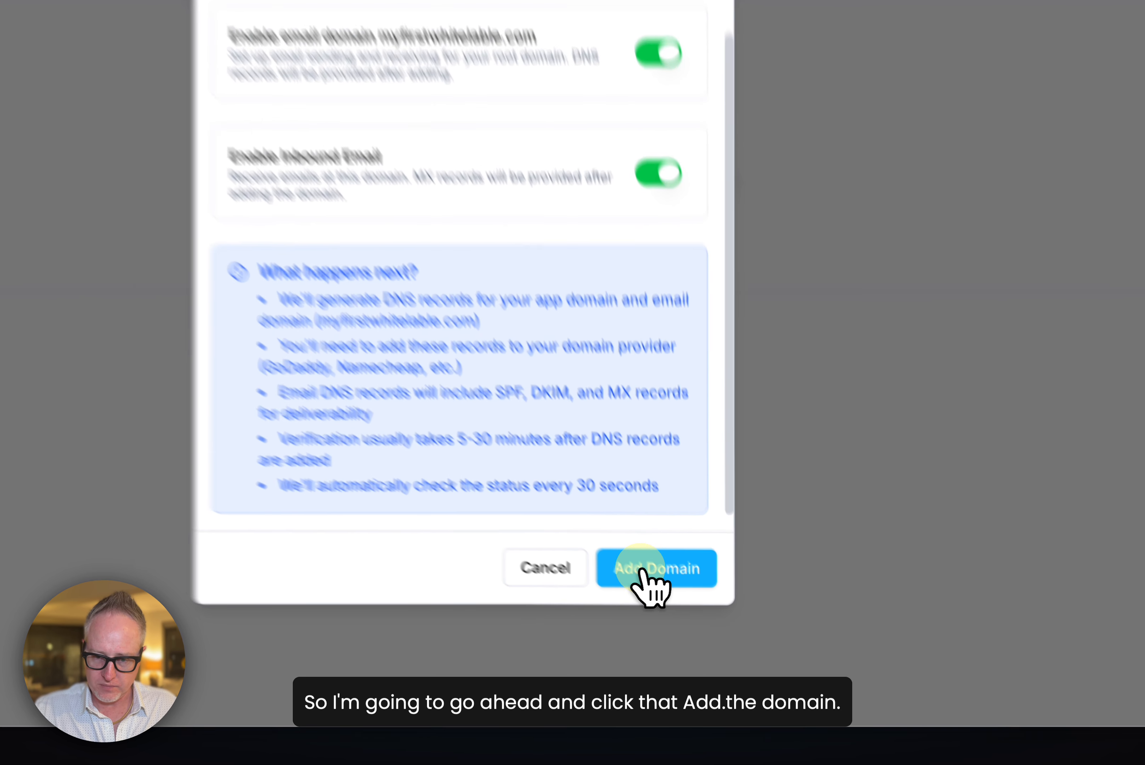
pyautogui.click(702, 620)
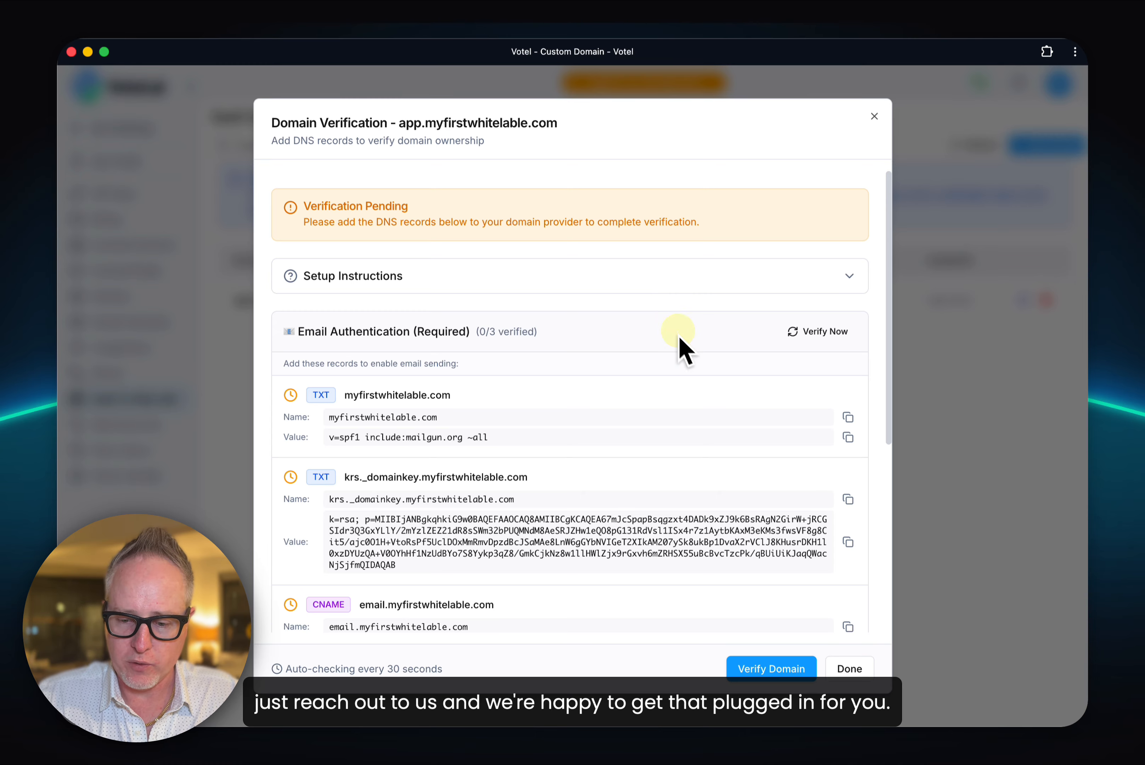
pyautogui.click(848, 666)
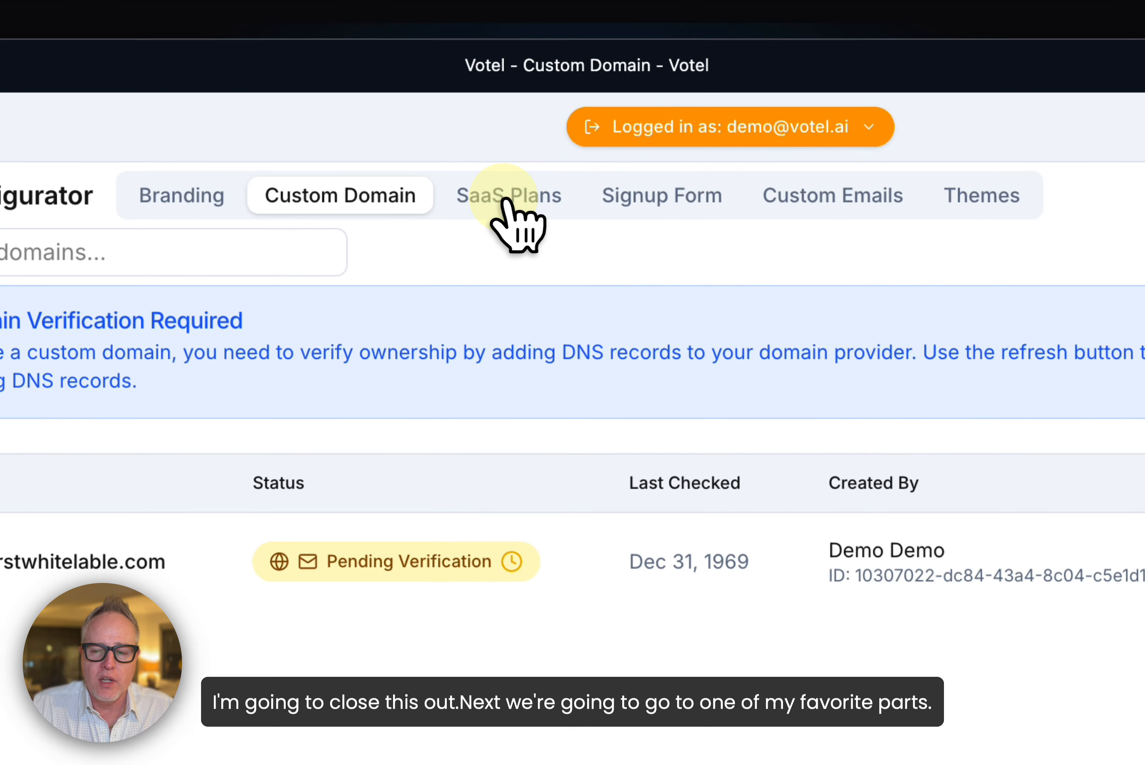
# Step: Start creating a new SaaS plan package and show its subscription pricing plans
pyautogui.click(426, 196)
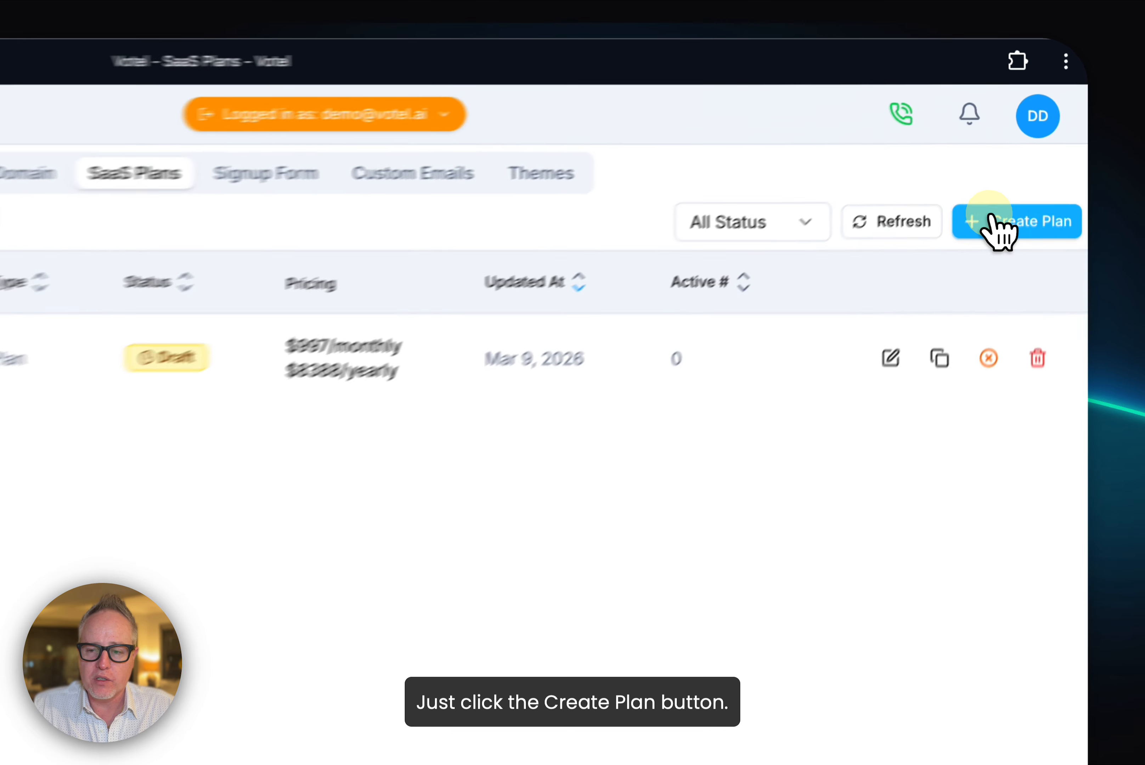
pyautogui.click(1034, 145)
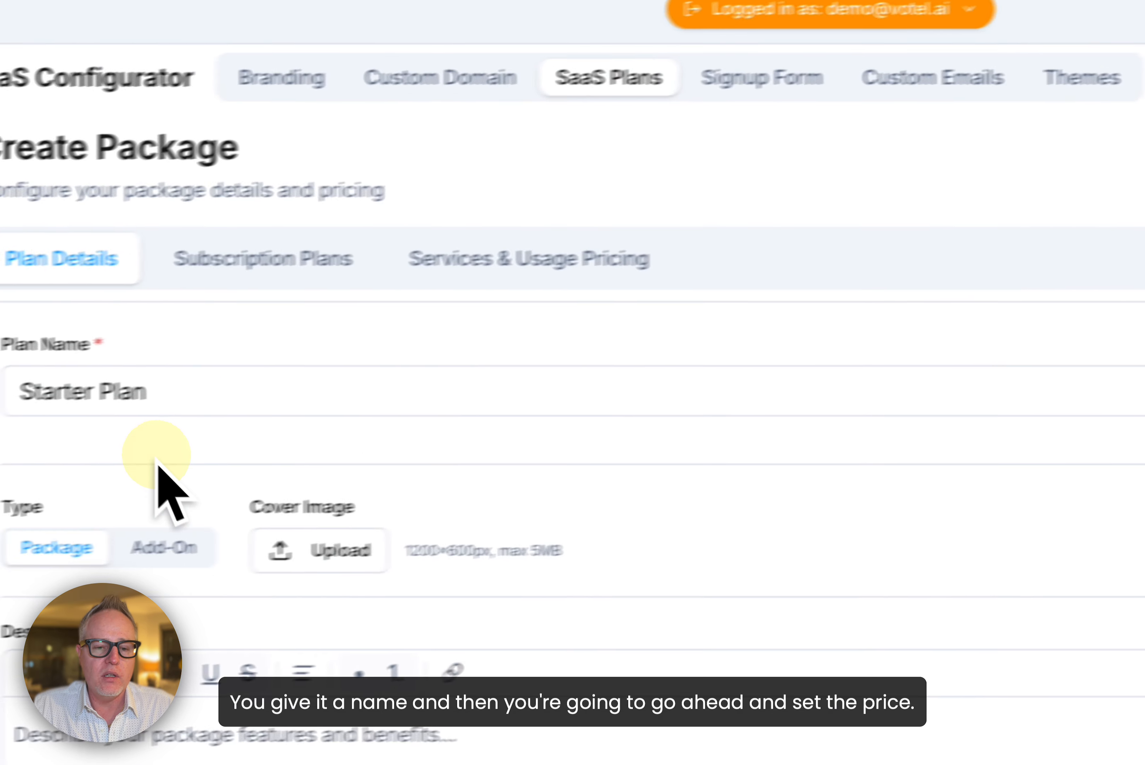
pyautogui.click(483, 261)
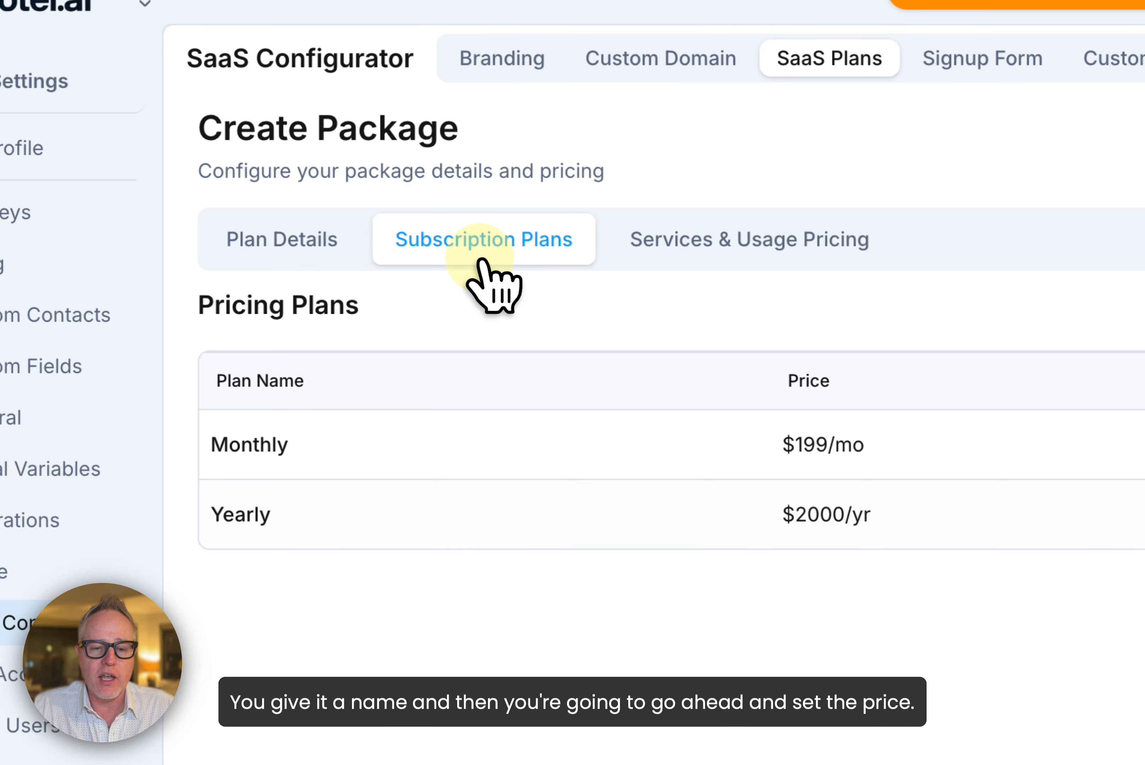
# Step: Check the billing cycle options for an additional pricing plan and close the form without saving
pyautogui.click(960, 403)
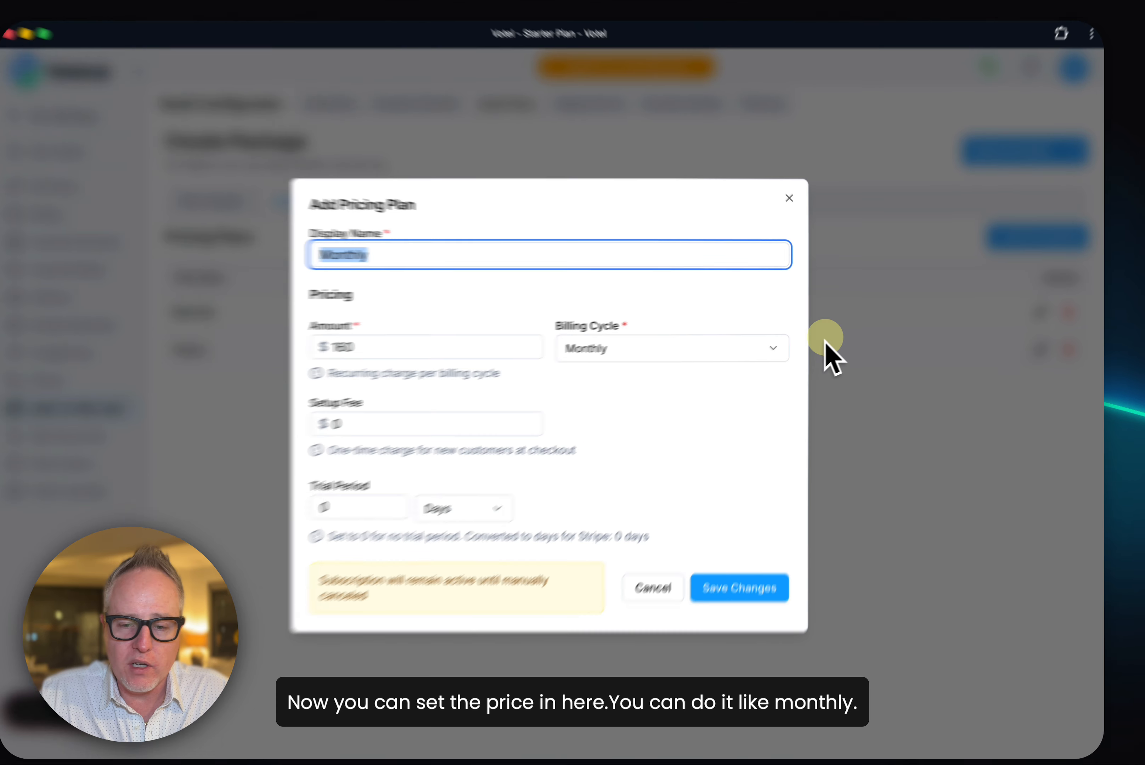
pyautogui.click(724, 352)
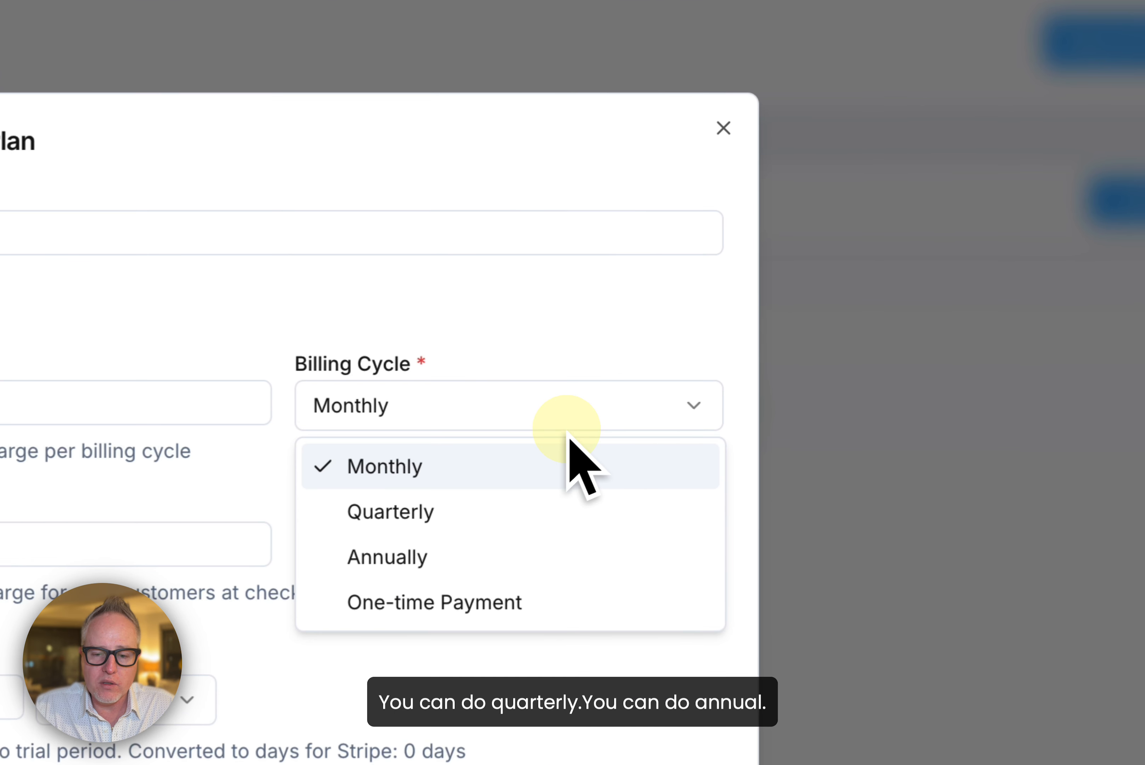
pyautogui.click(428, 286)
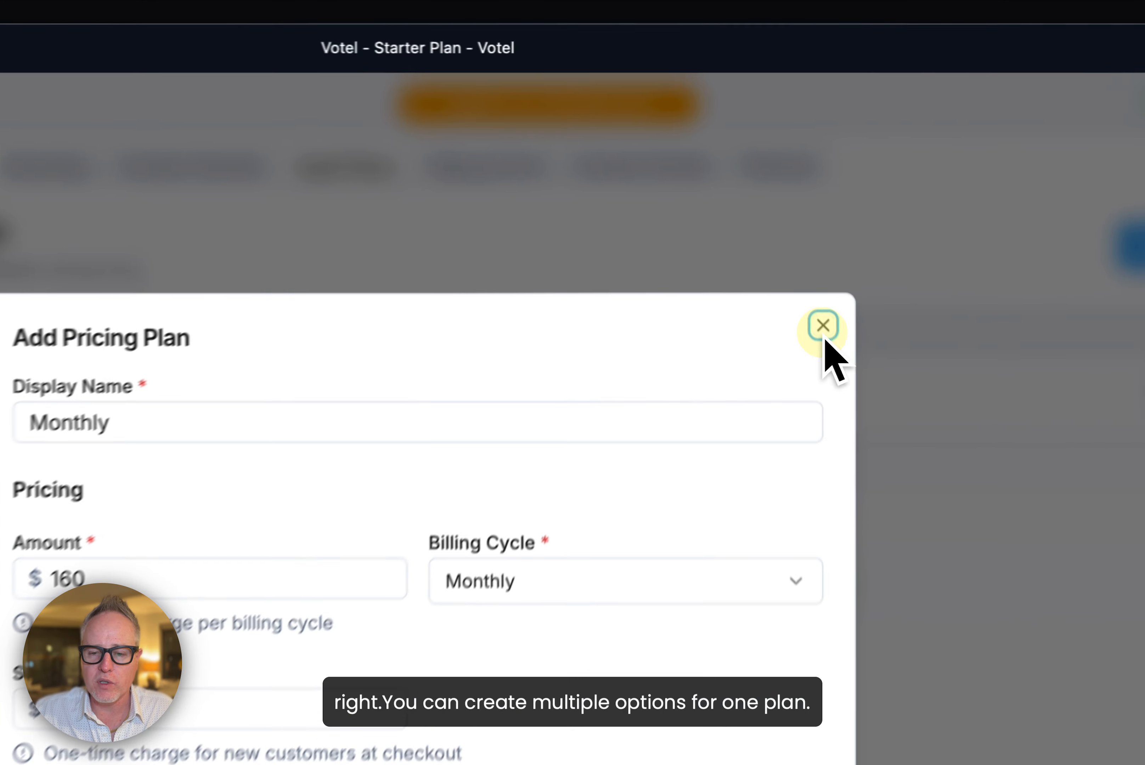
pyautogui.click(794, 203)
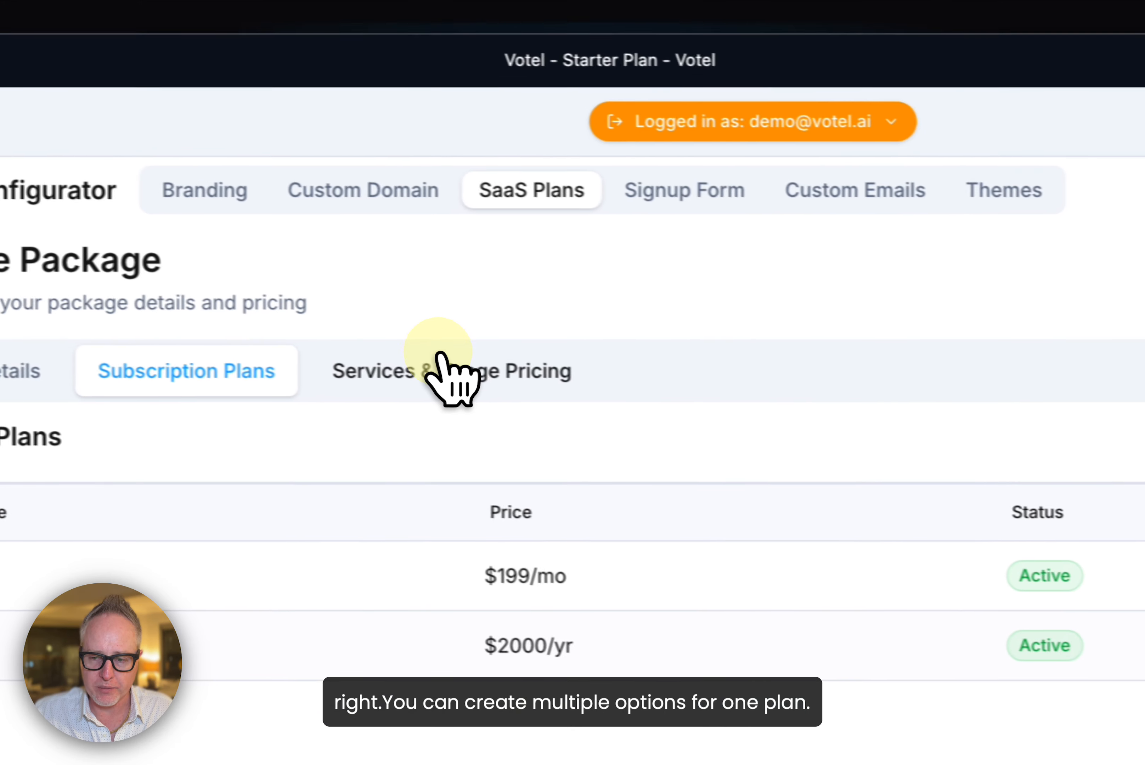
# Step: View the package's services and usage pricing, collapsing the AI Agents group to see the AI Models rates and expanding it again
pyautogui.click(207, 355)
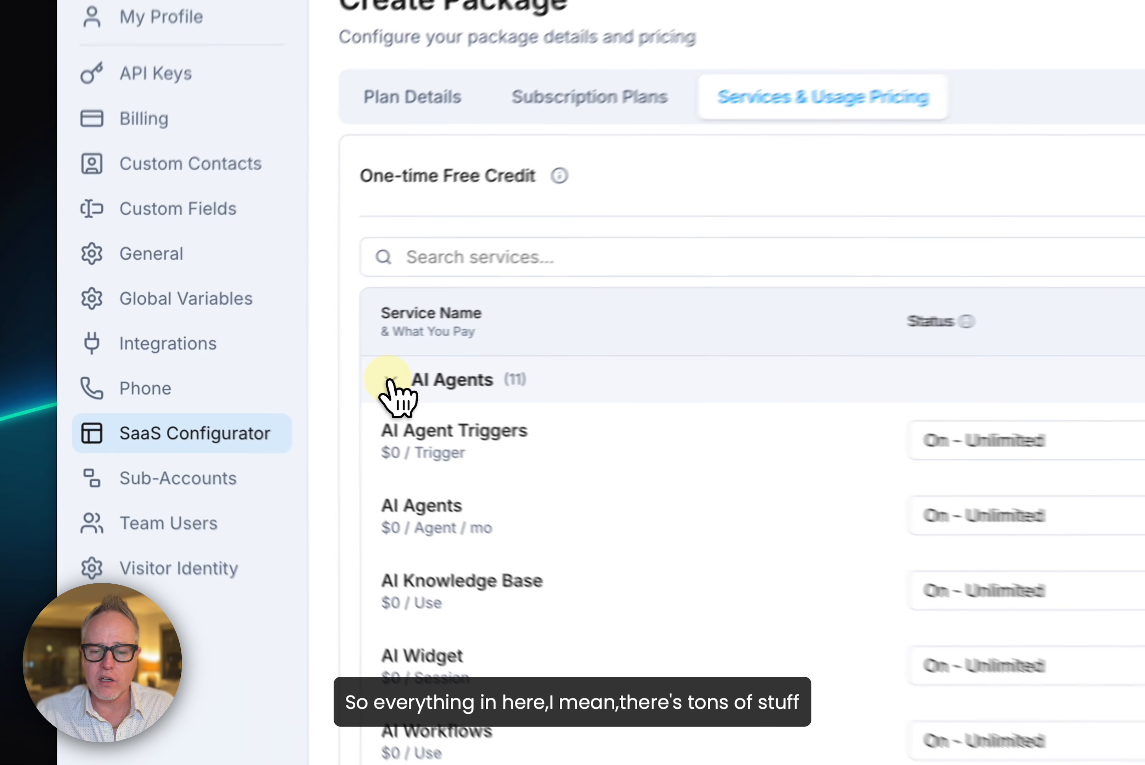
pyautogui.click(247, 369)
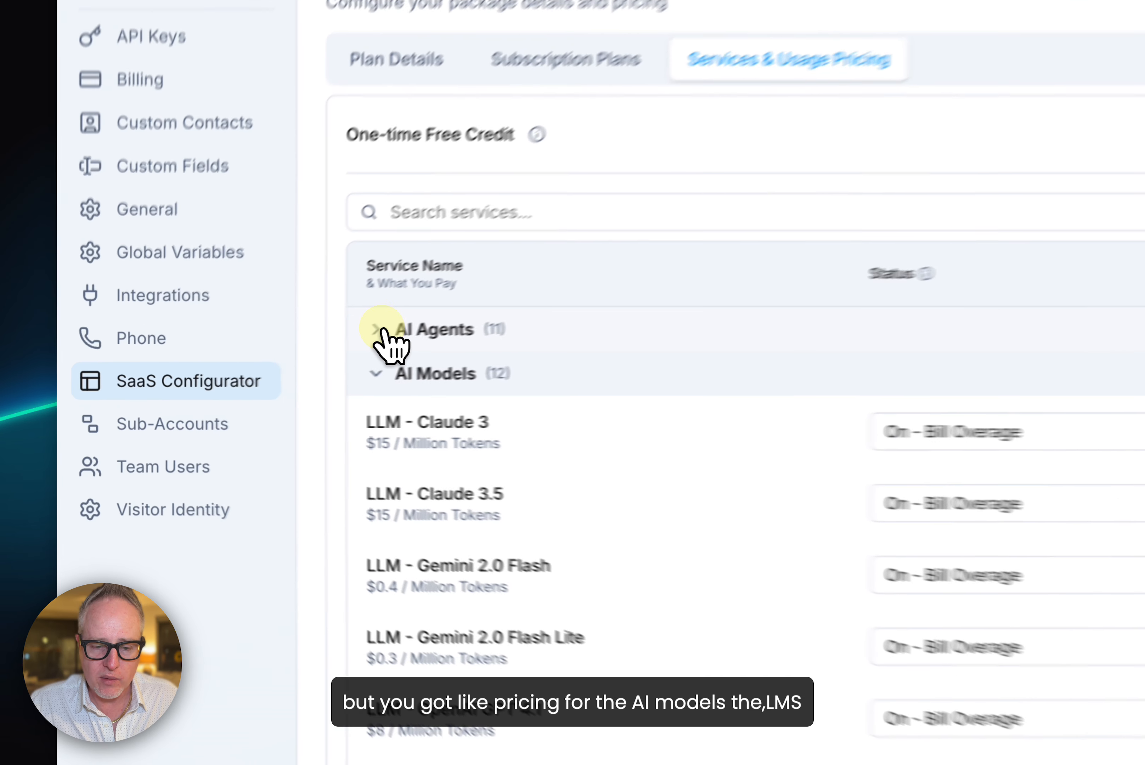
pyautogui.click(247, 369)
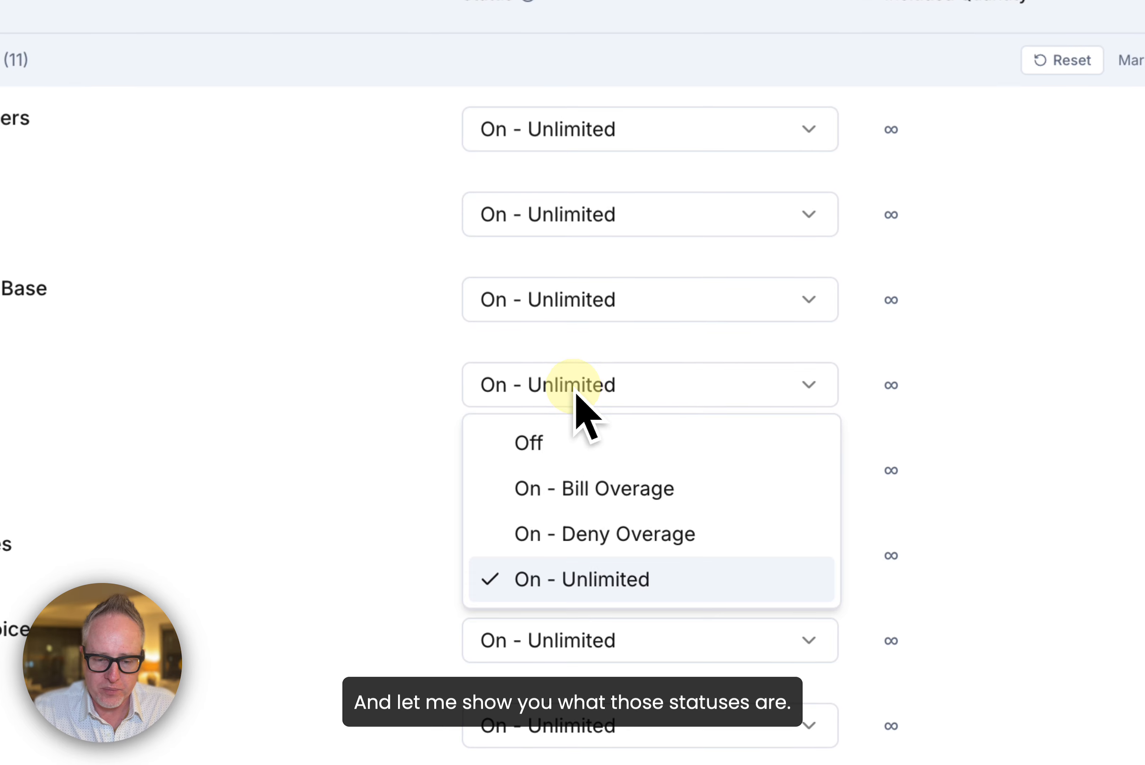
# Step: Examine the AI Widget service's status options and the unit it is billed by
pyautogui.click(579, 406)
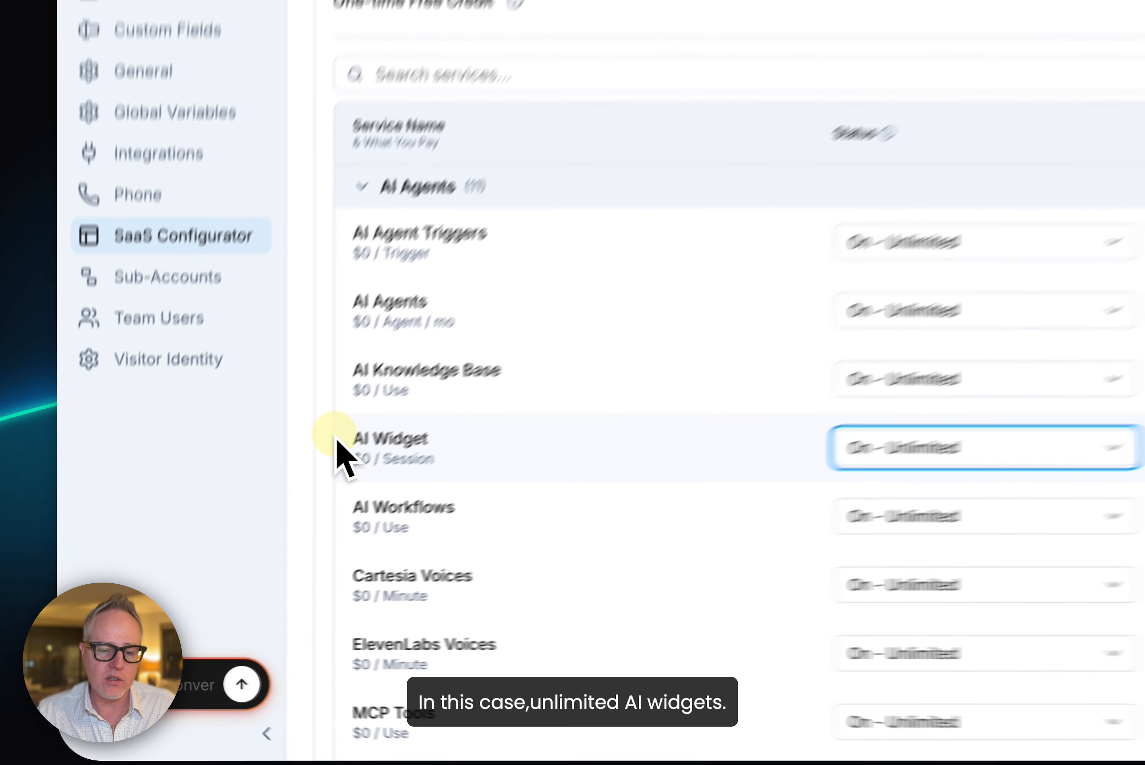
pyautogui.moveTo(242, 525); pyautogui.dragTo(295, 520)
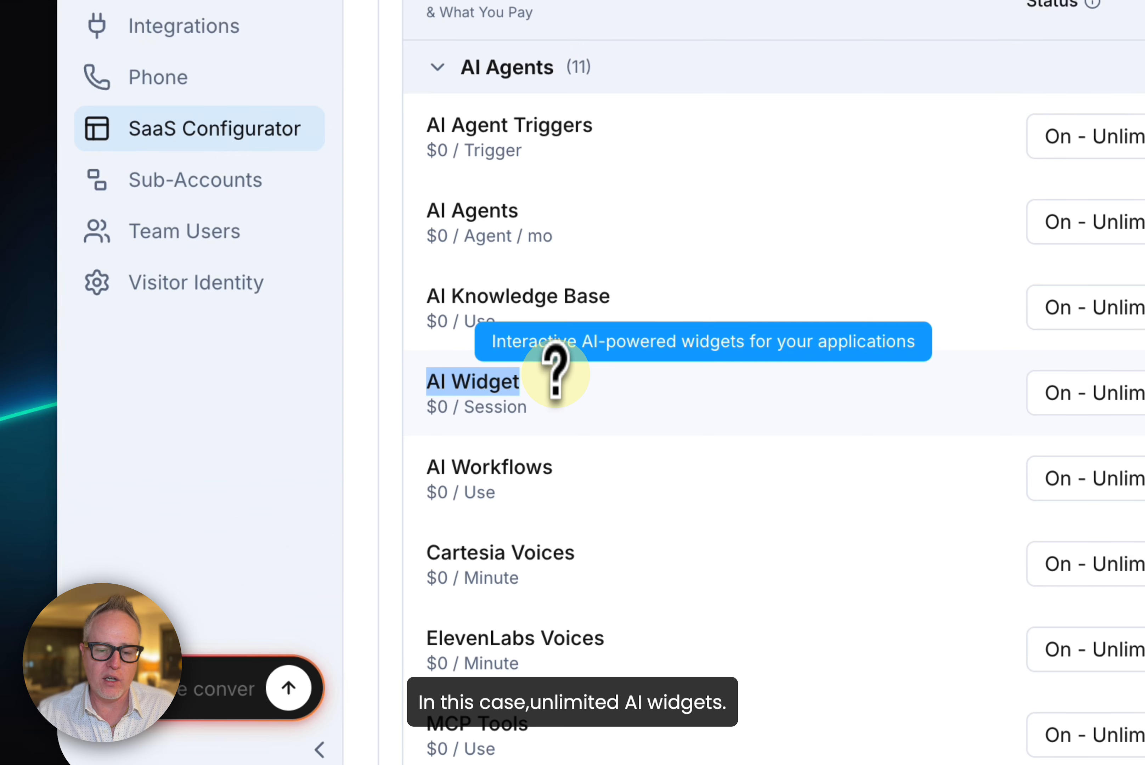
pyautogui.click(502, 391)
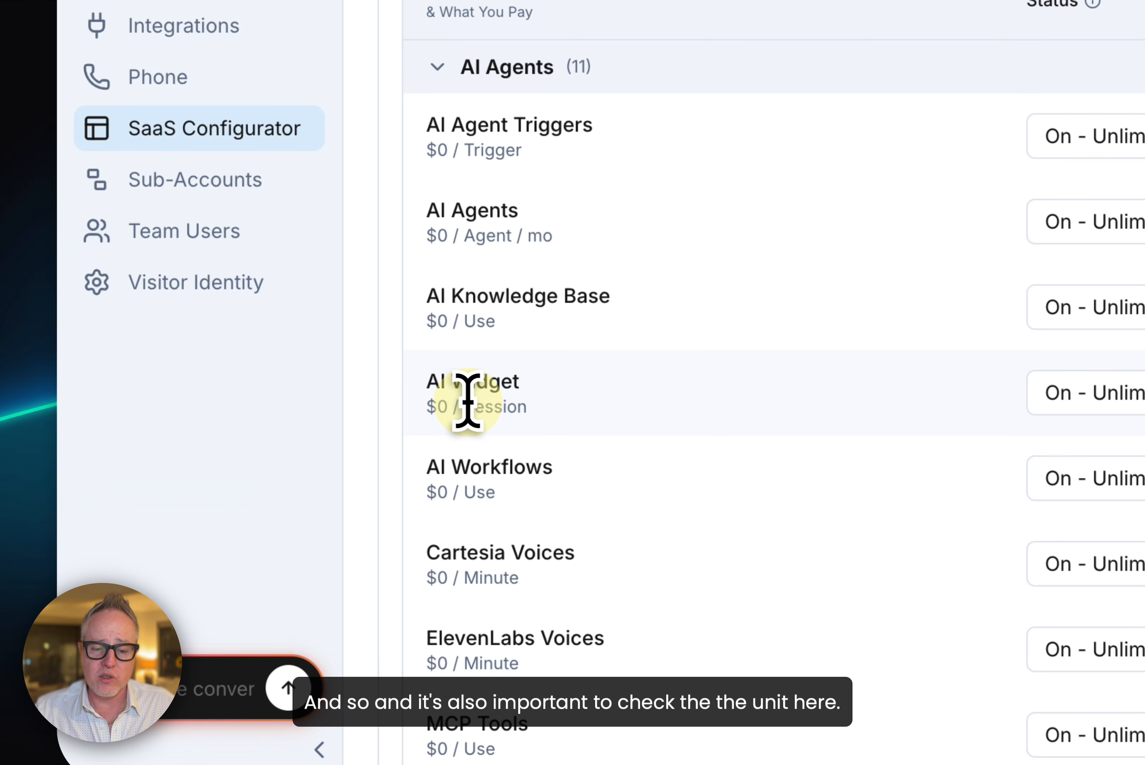
pyautogui.doubleClick(496, 404)
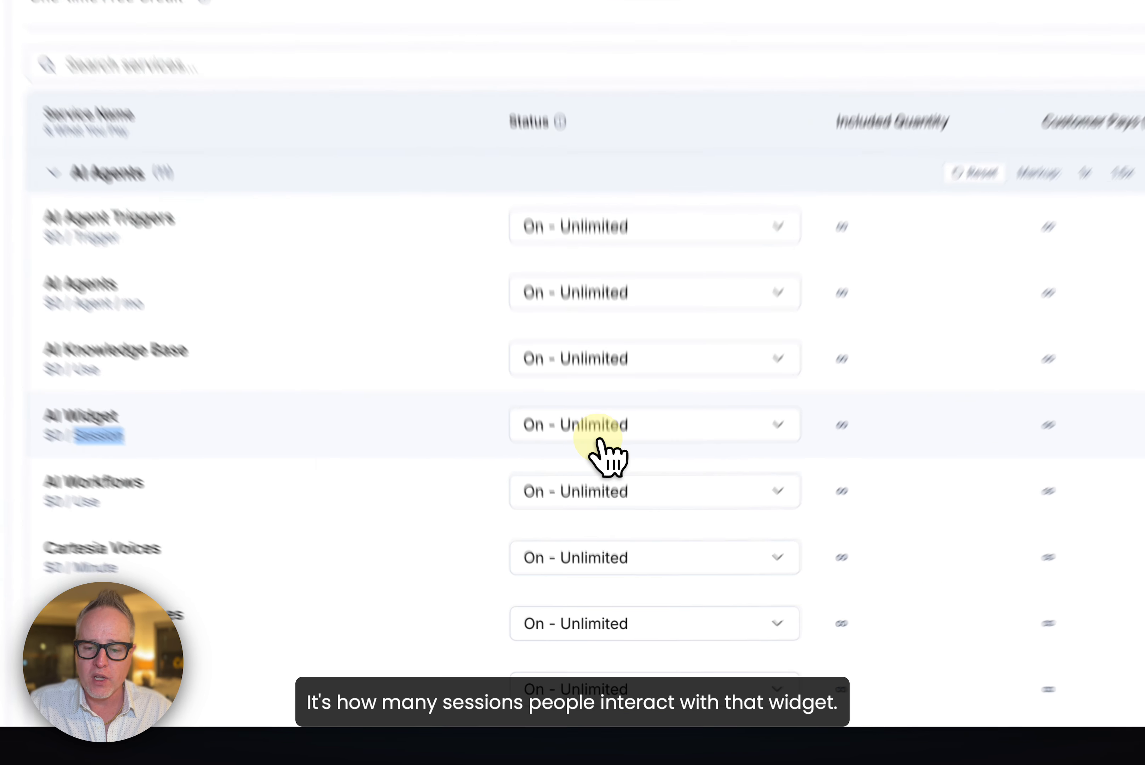
# Step: Set the AI Widget status to On - Bill Overage and select its customer price per unit
pyautogui.click(603, 537)
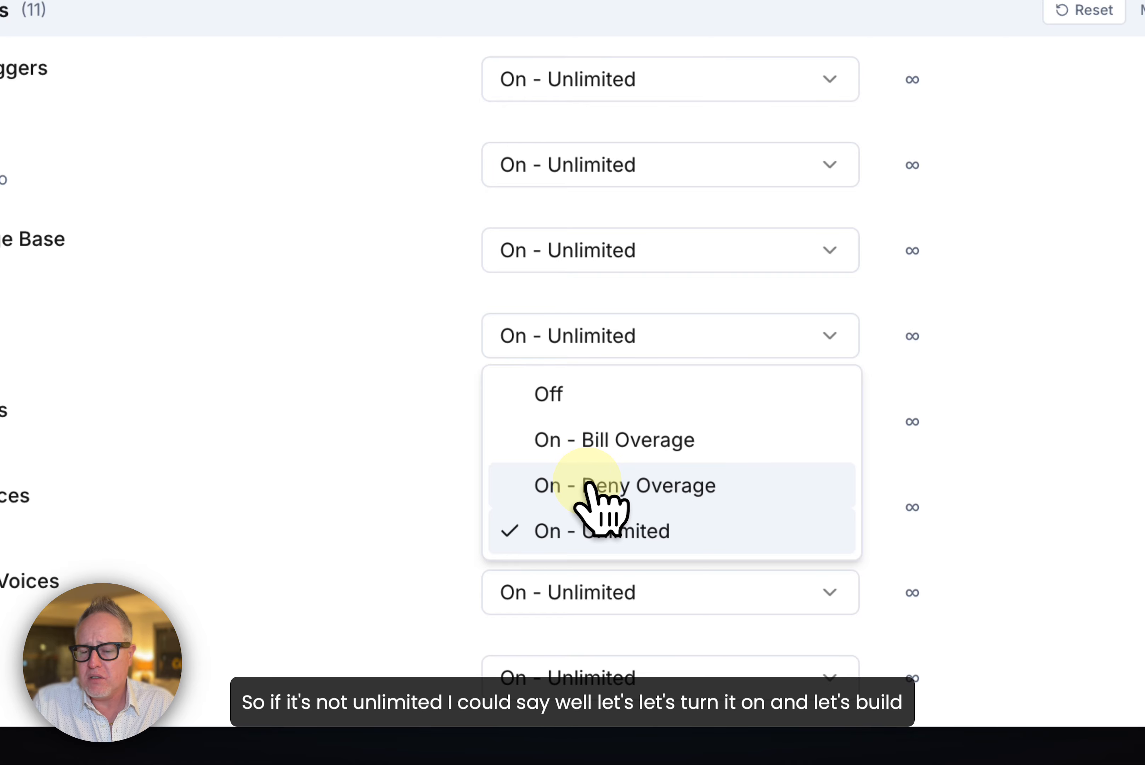
pyautogui.click(580, 445)
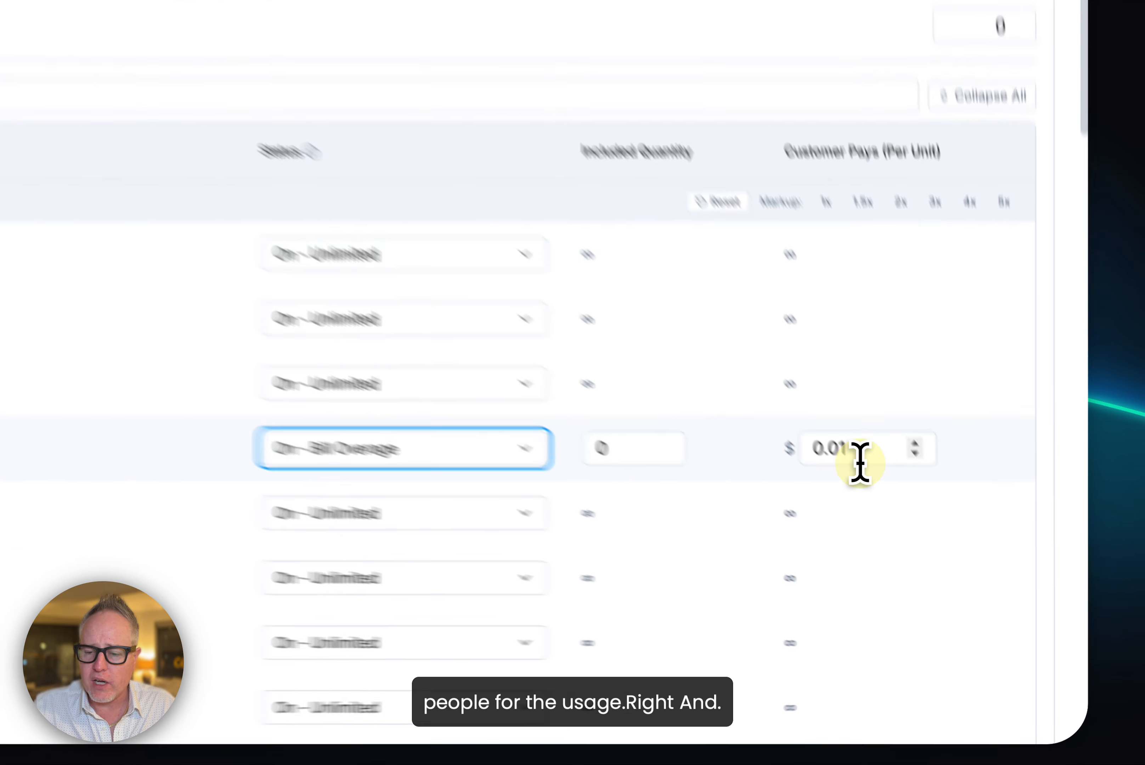
pyautogui.doubleClick(902, 533)
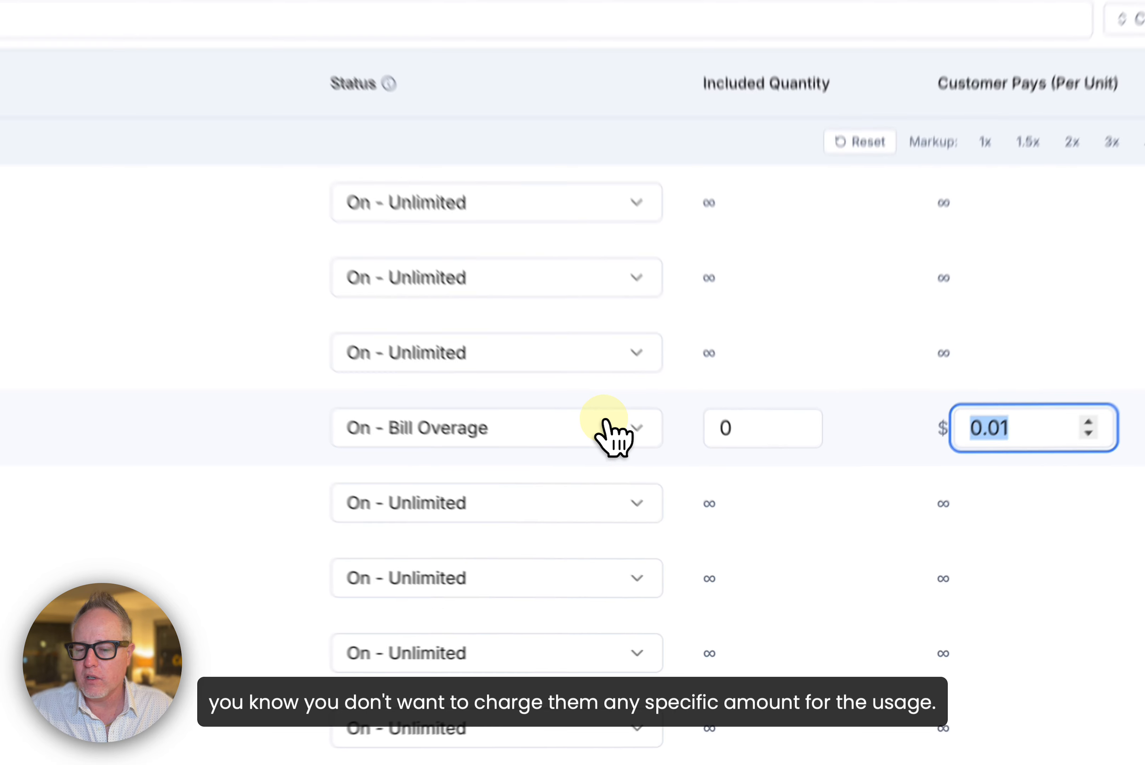
# Step: Set the AI Widget status to On - Deny Overage with an included quantity of 1000
pyautogui.click(704, 531)
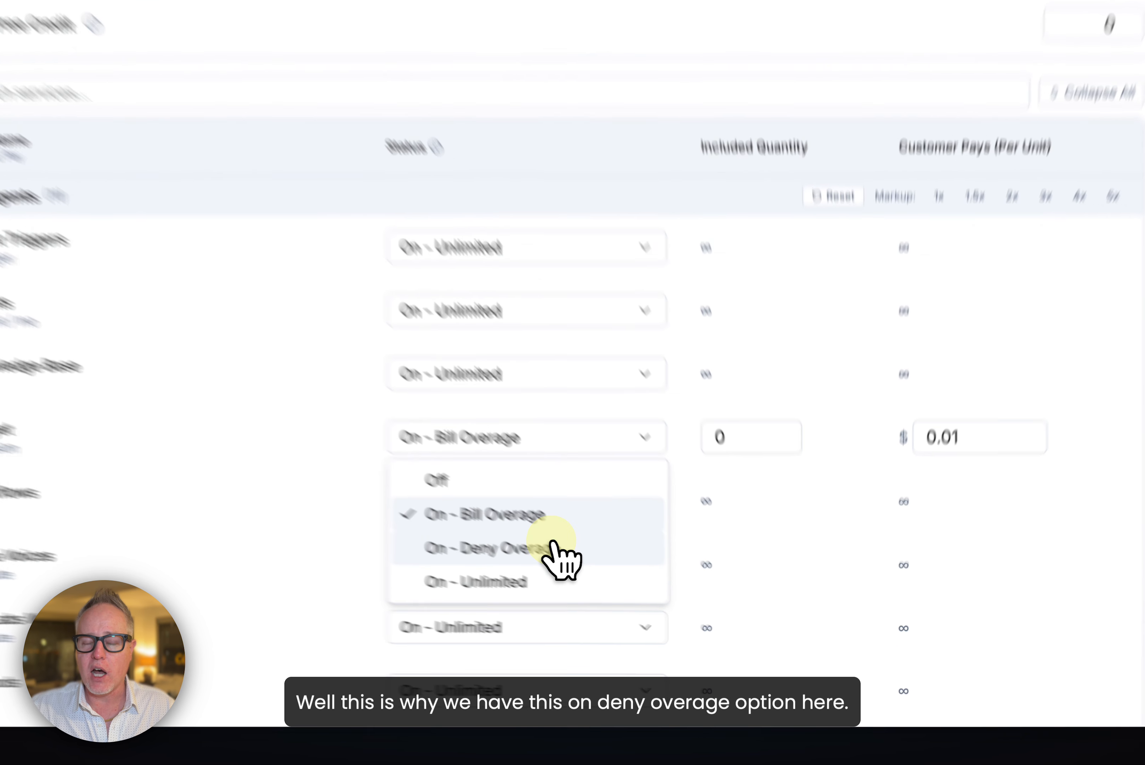
pyautogui.click(652, 607)
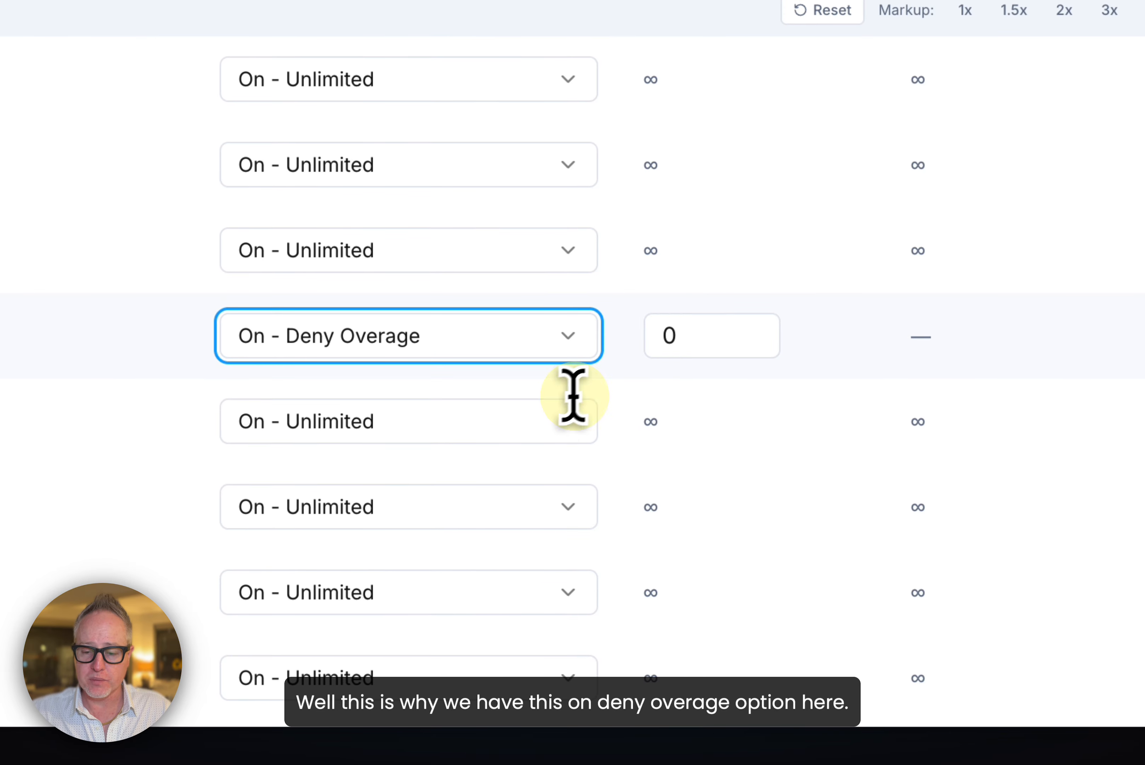
pyautogui.click(705, 327)
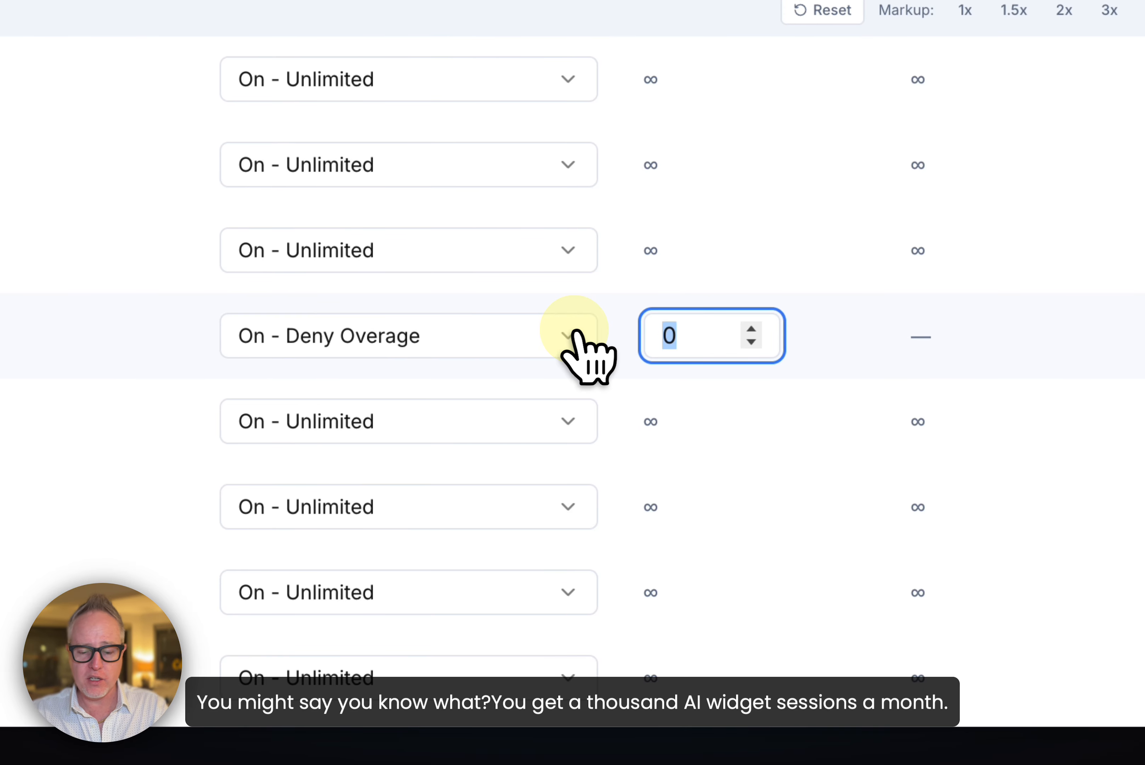
pyautogui.write('1000')
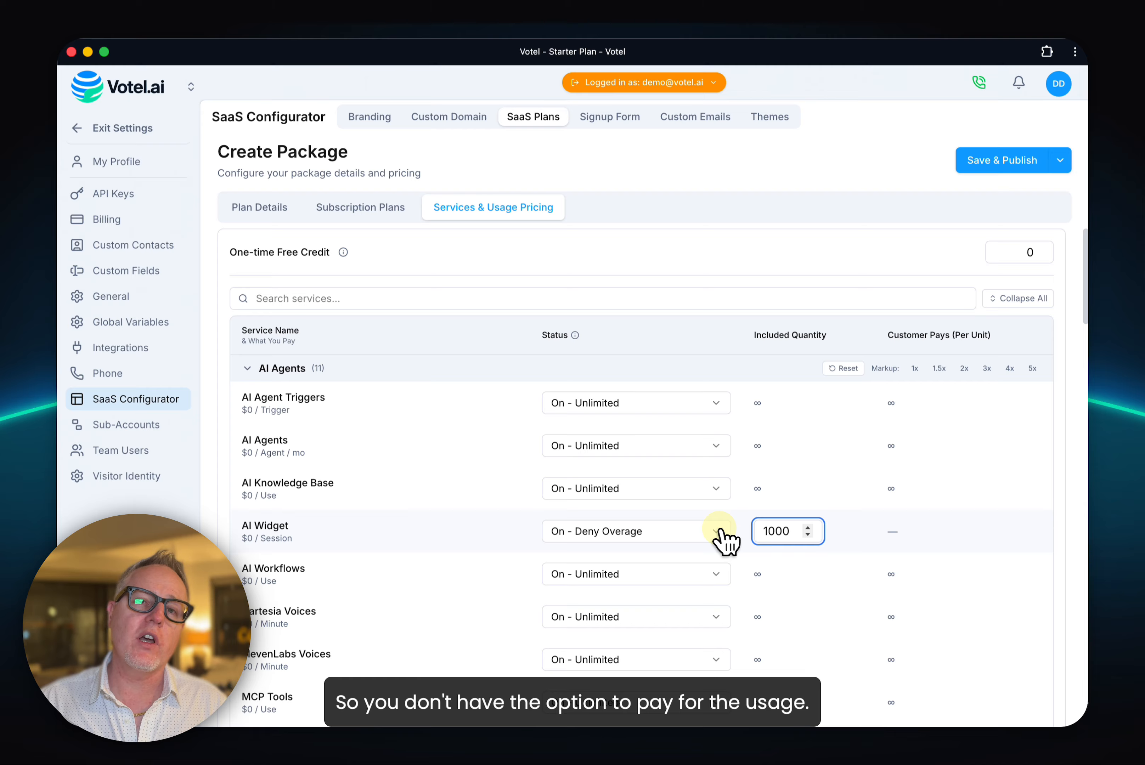
# Step: Check the AI Widget's status options without changing them and reset the values of the AI Agents group
pyautogui.click(678, 536)
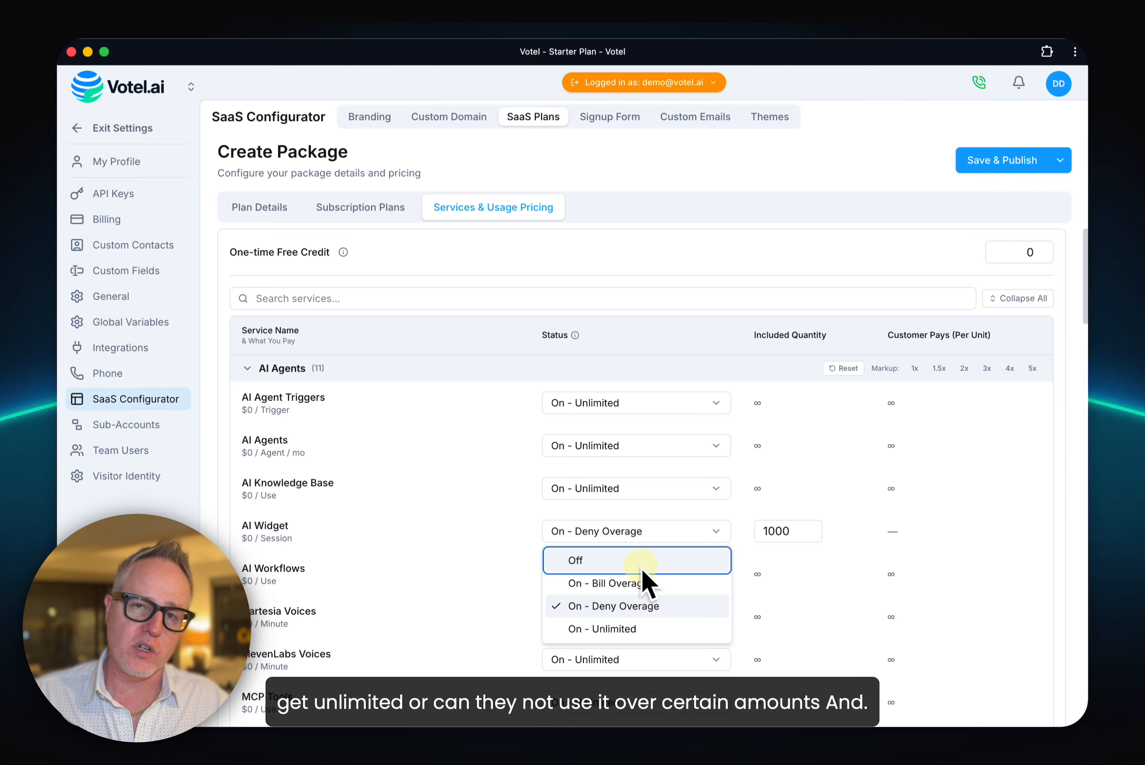
pyautogui.click(528, 516)
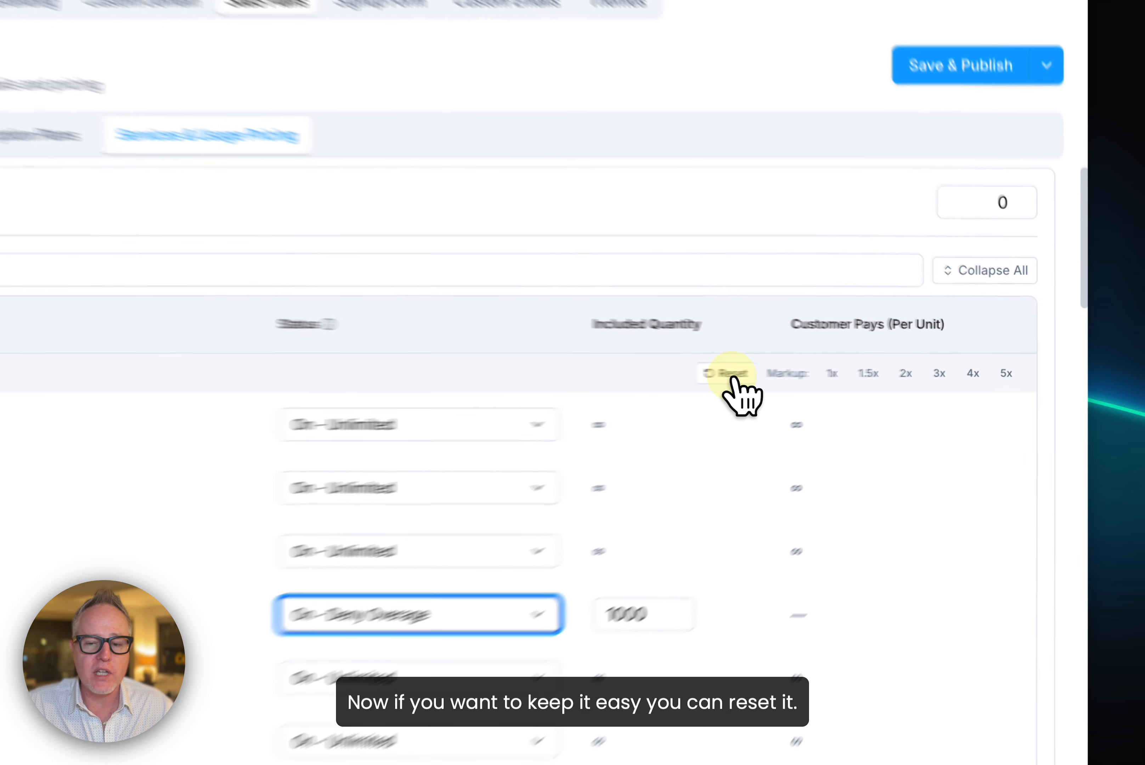
pyautogui.click(732, 376)
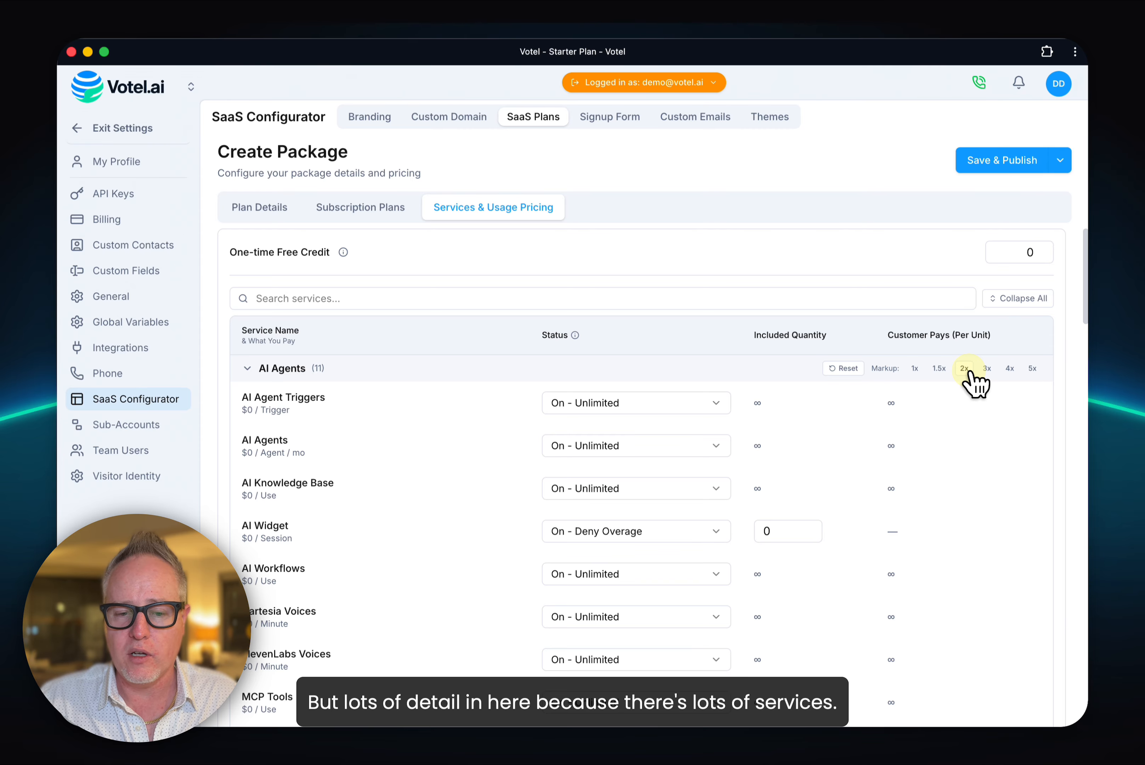
# Step: Set the package's One-time Free Credit to 2
pyautogui.click(1019, 254)
pyautogui.press('BackSpace')
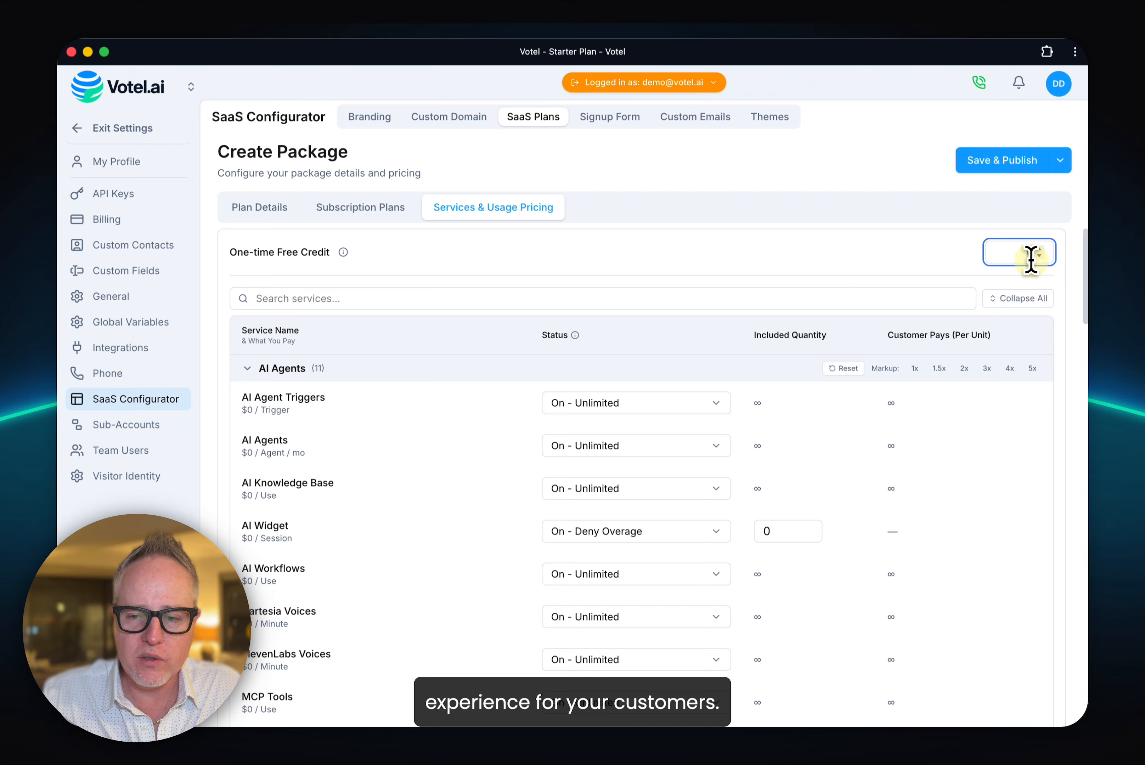
pyautogui.write('2')
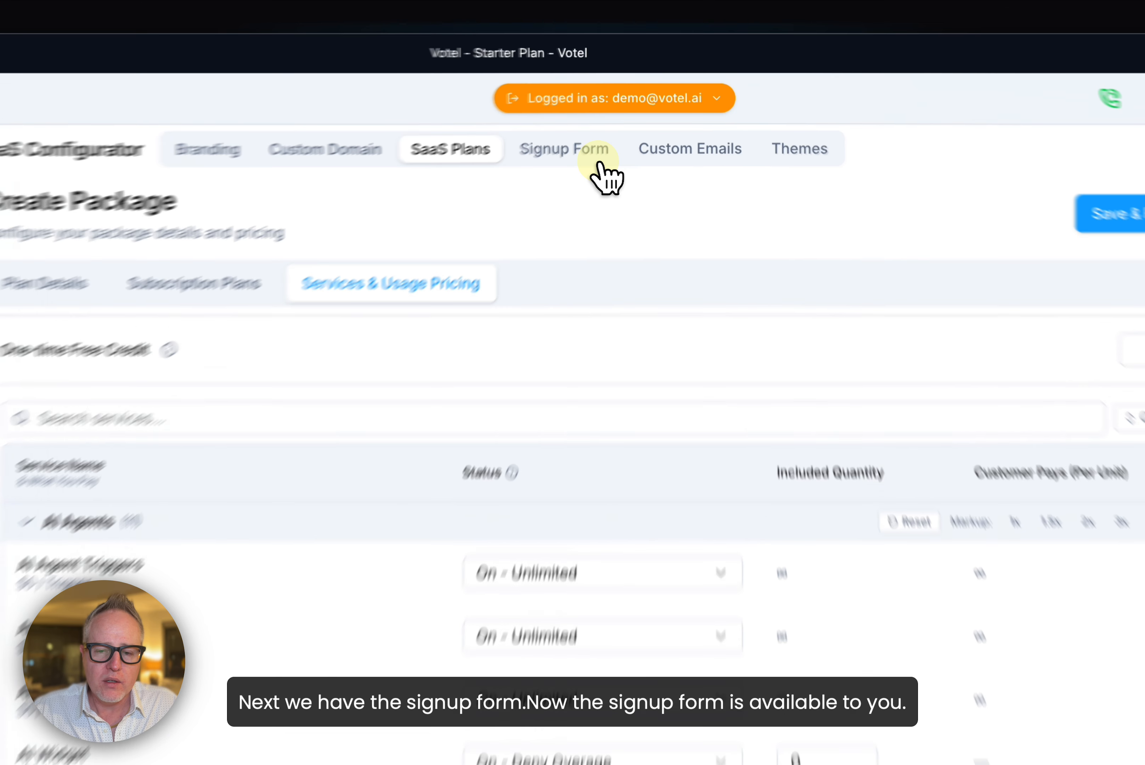
# Step: View the signup form settings, discarding the unsaved package changes, and check the SaaS plans list before returning to the form settings
pyautogui.click(625, 117)
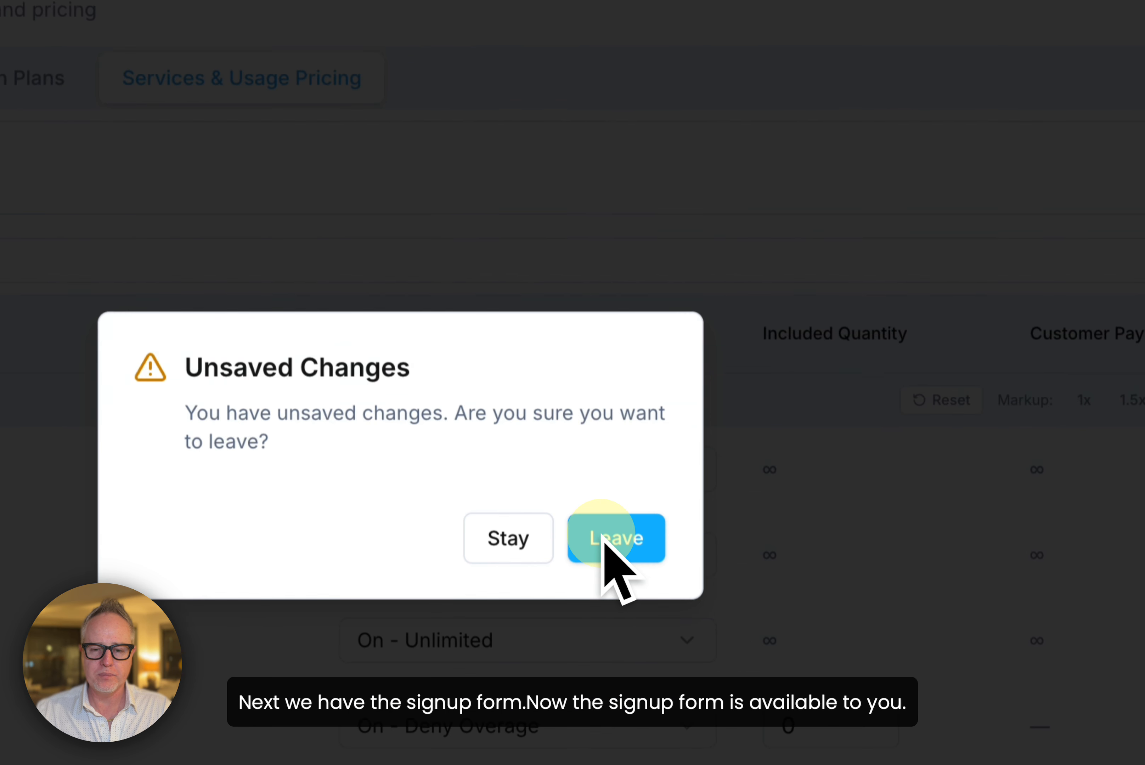
pyautogui.click(611, 542)
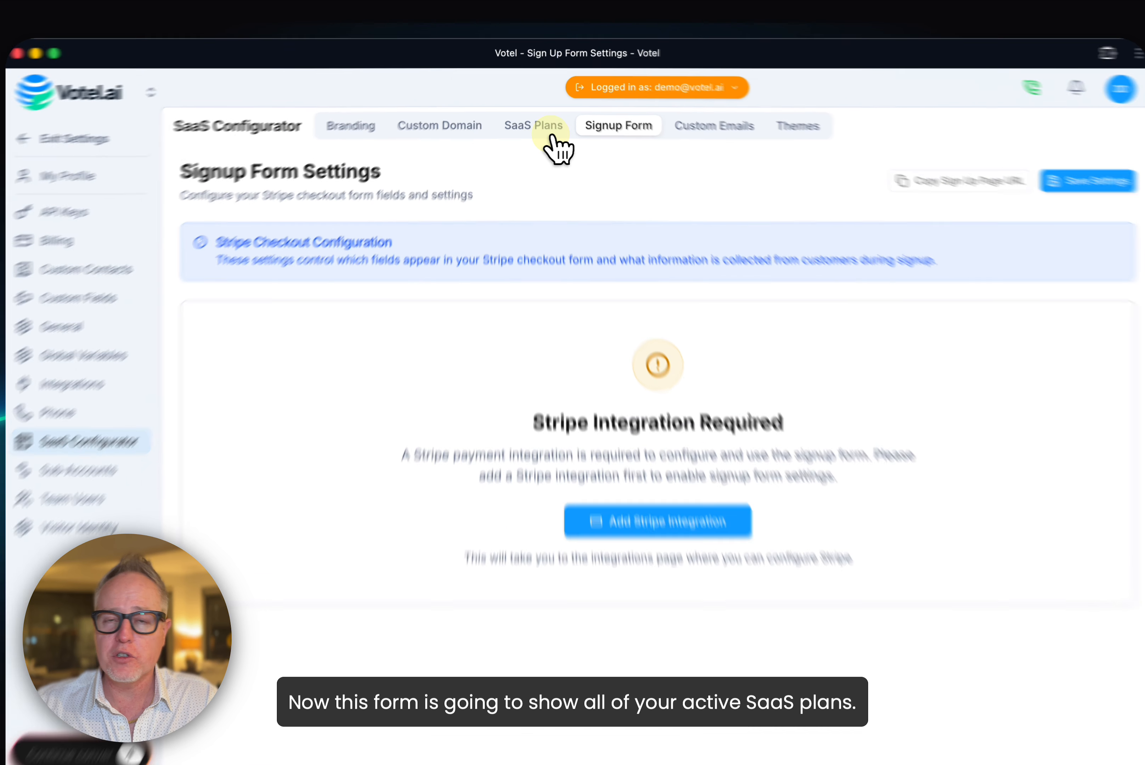
pyautogui.click(533, 117)
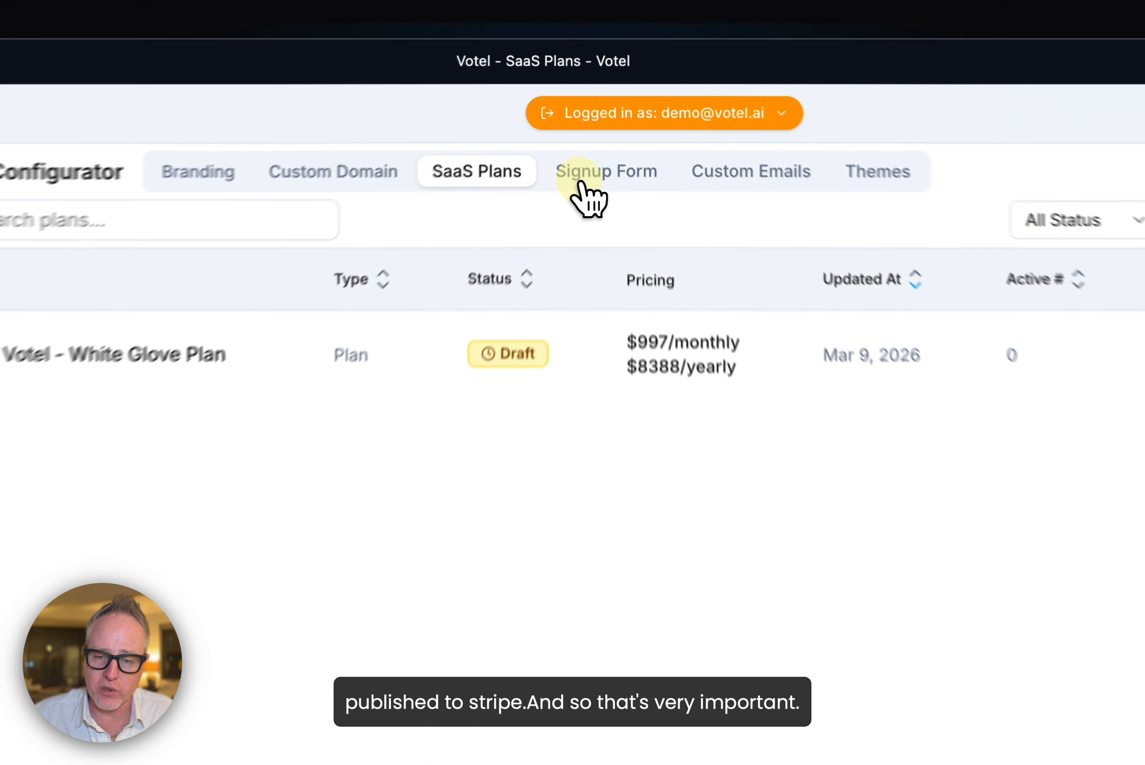
pyautogui.click(596, 125)
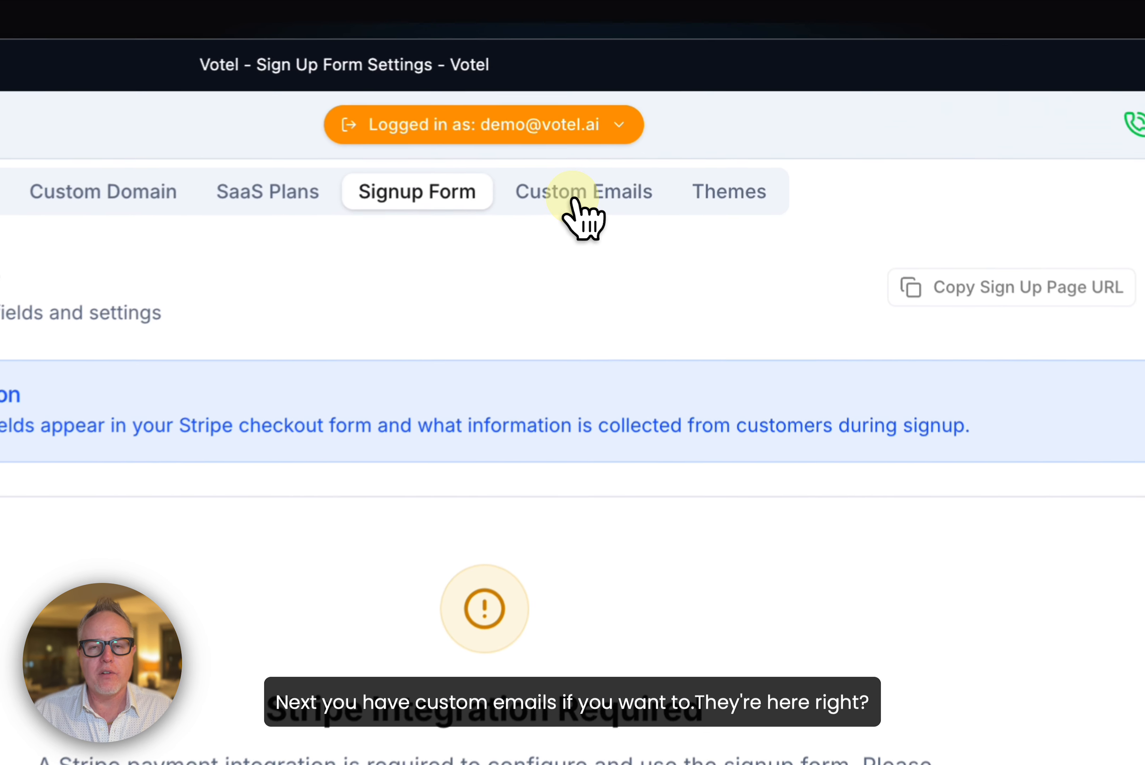
# Step: View the custom email templates and open the Email Verification template for editing
pyautogui.click(690, 118)
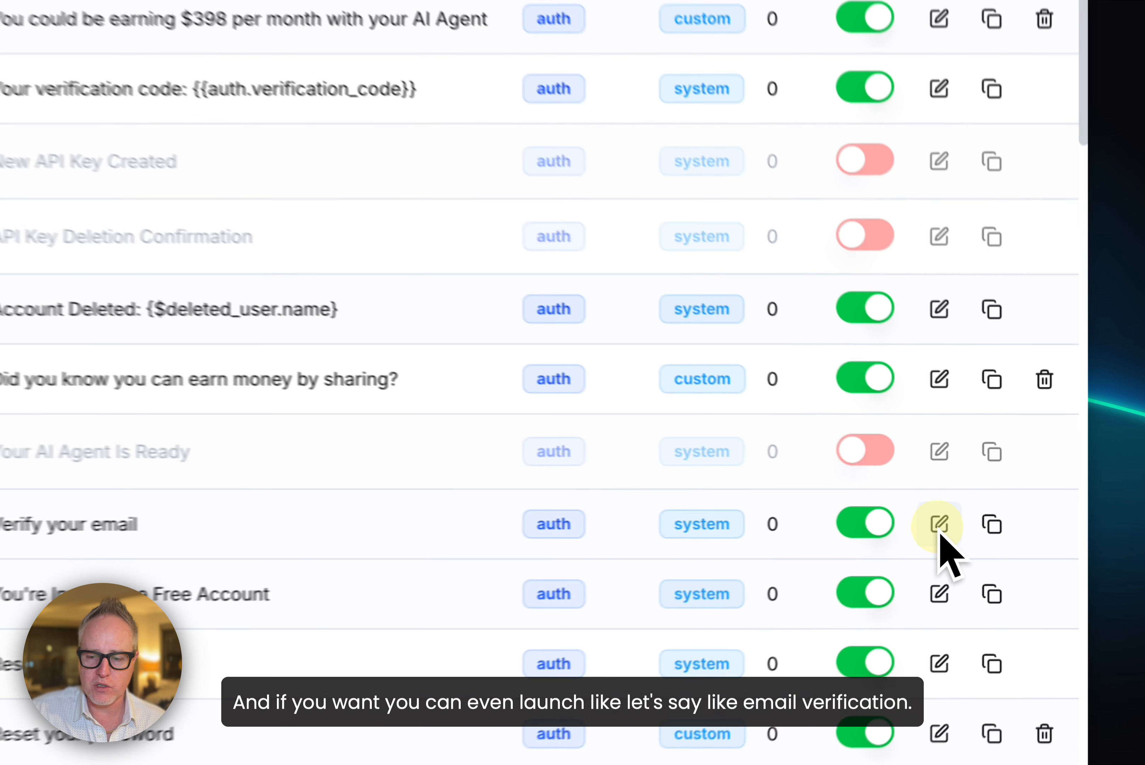
pyautogui.click(1007, 522)
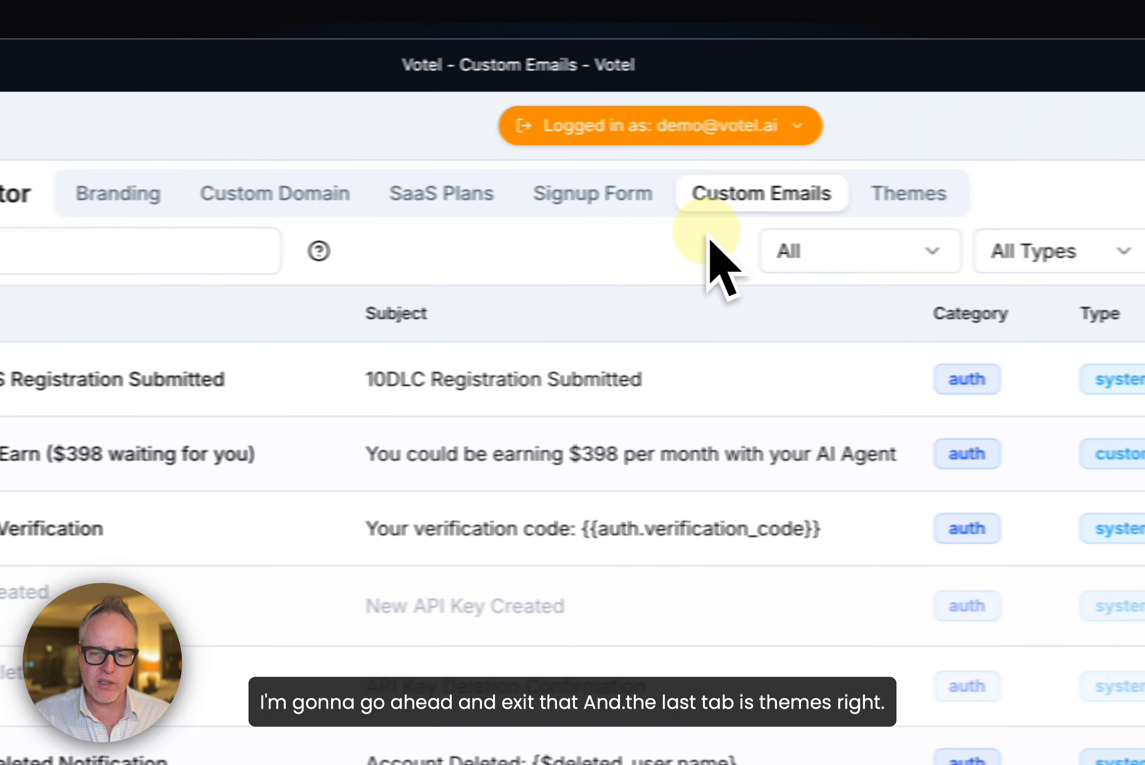
# Step: Examine the available themes and the Custom theme editor, expanding its collapsed color groups to see the customizable colors
pyautogui.click(887, 197)
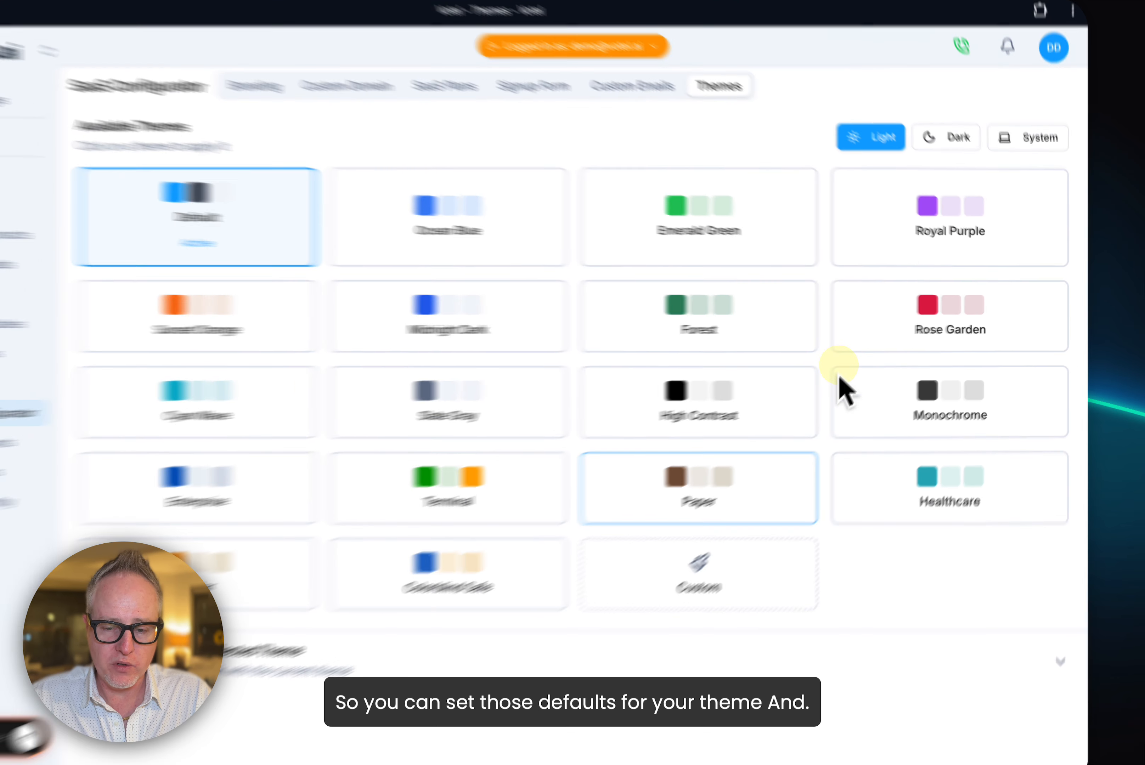
pyautogui.click(783, 541)
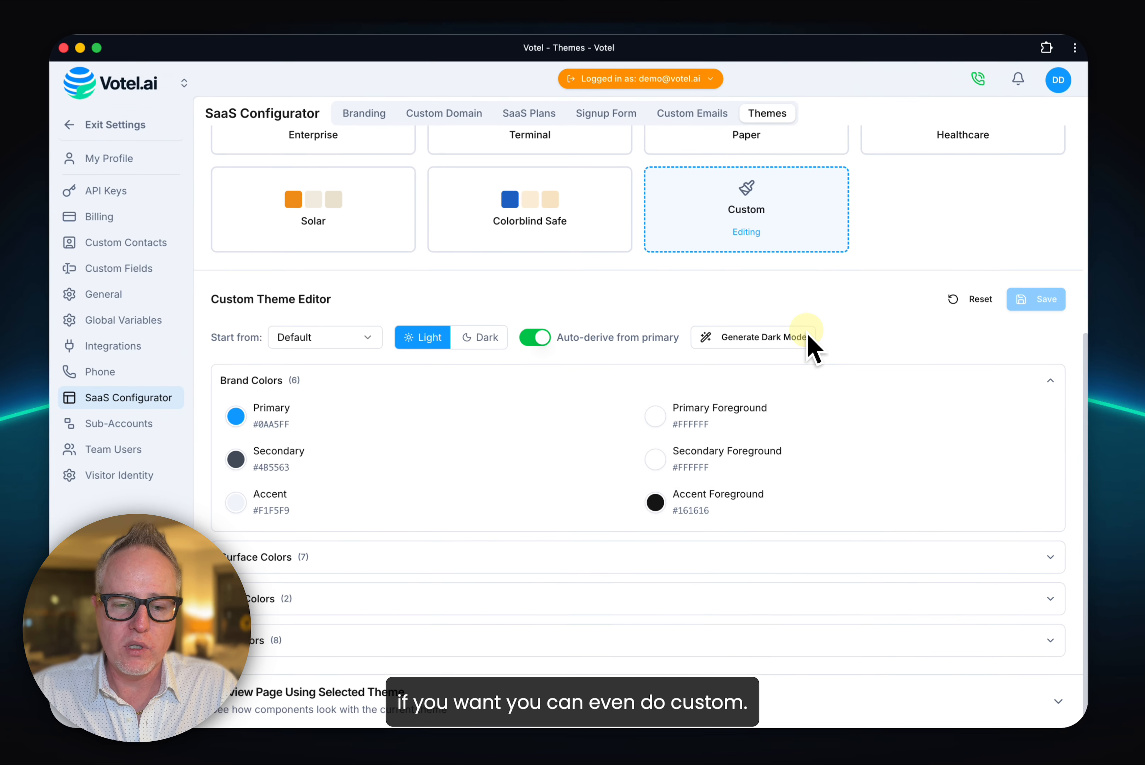
pyautogui.click(731, 566)
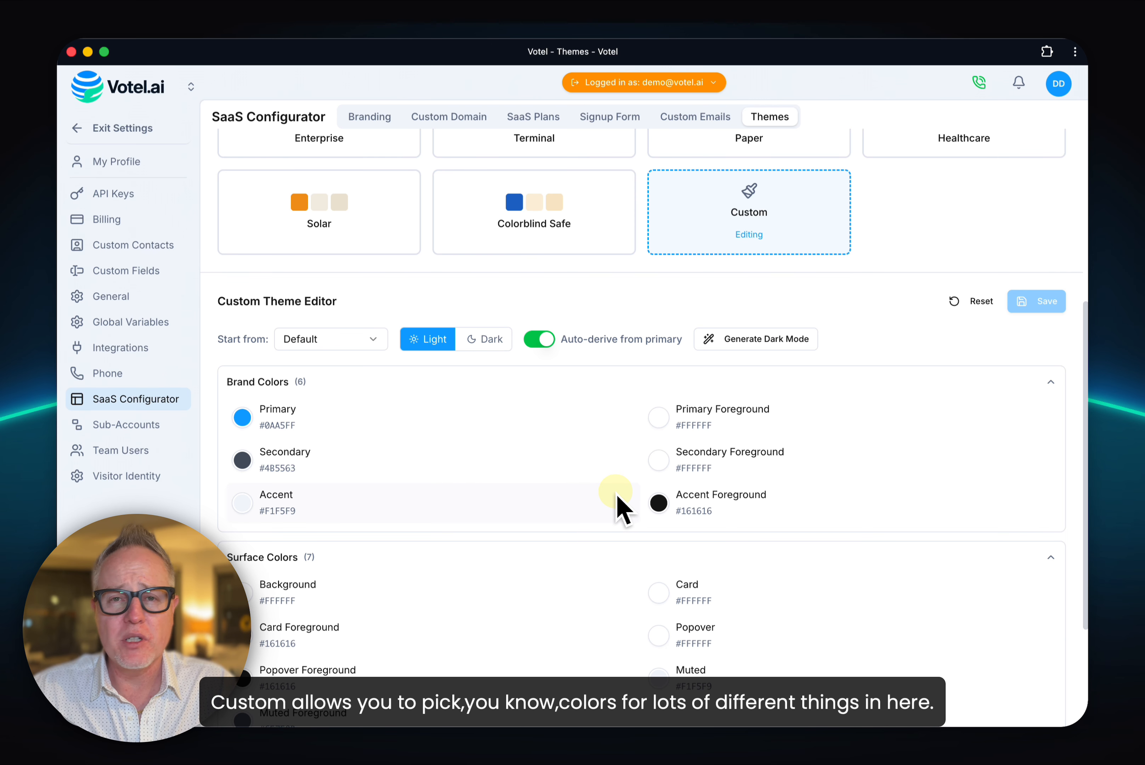
pyautogui.scroll(-5, 616, 507)
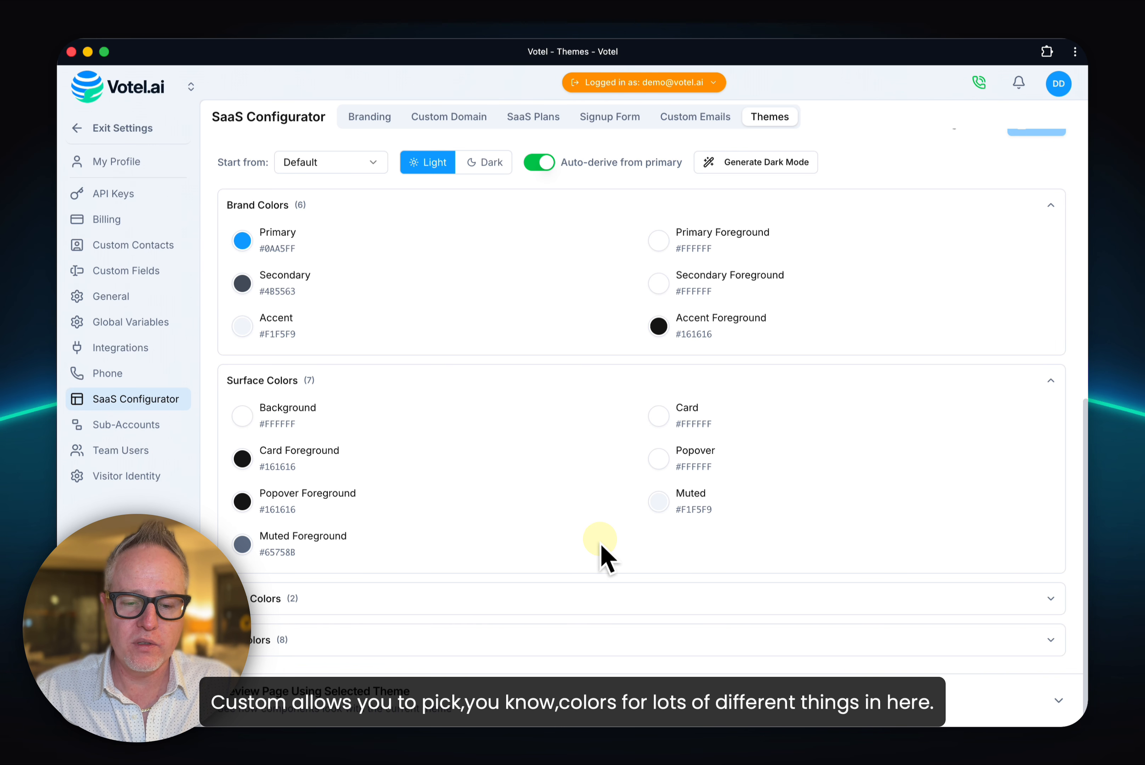
pyautogui.click(591, 599)
pyautogui.scroll(-1, 593, 600)
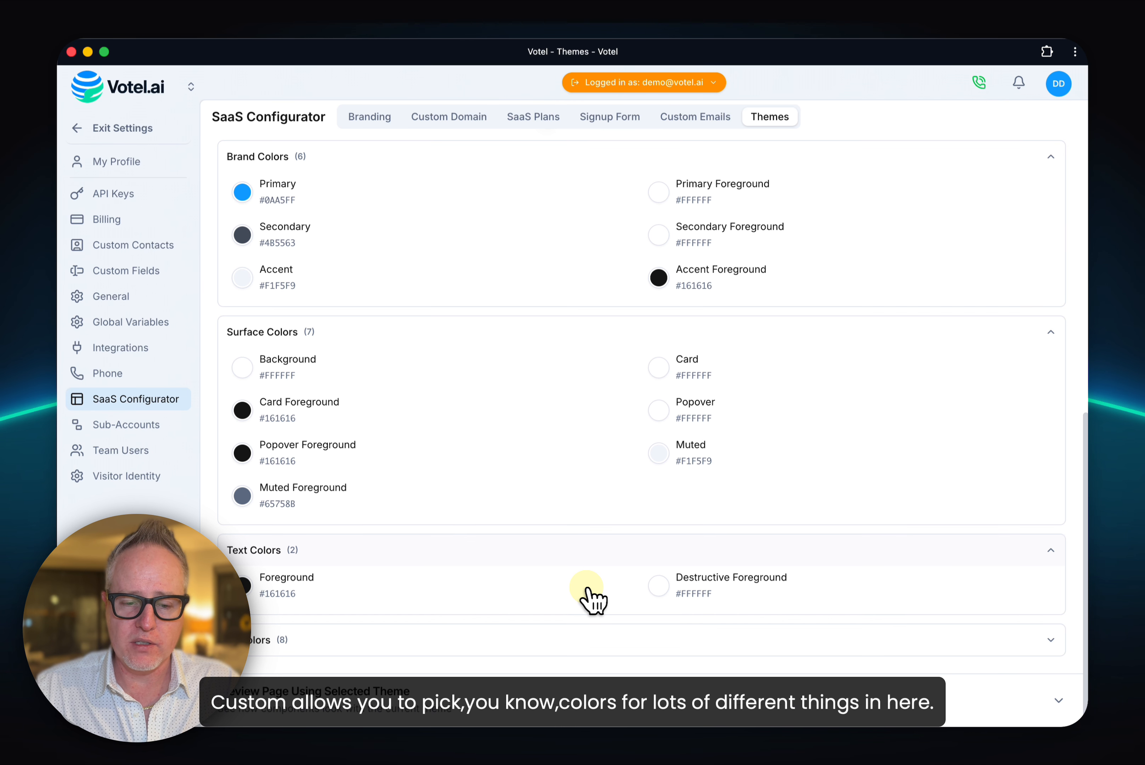
pyautogui.click(591, 649)
pyautogui.scroll(-3, 591, 655)
pyautogui.scroll(10, 594, 660)
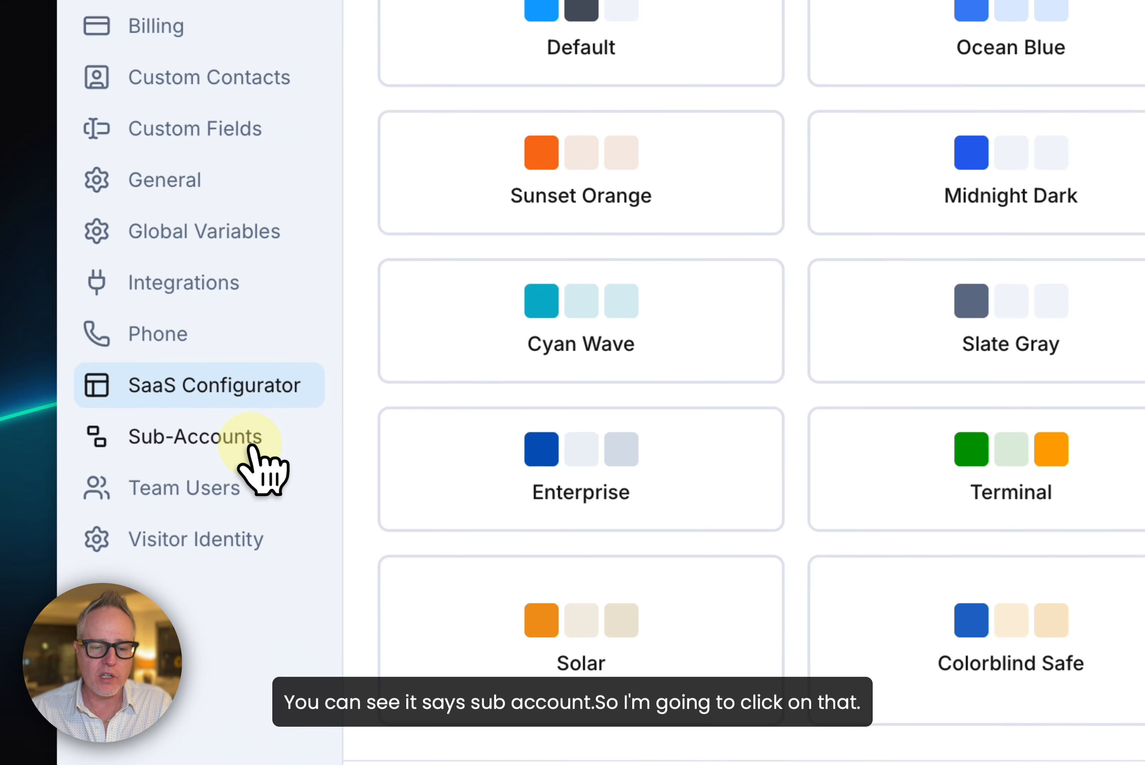
# Step: Start a new sub-account, fill in the customer's name and e-mail address, and continue to the package and payment details
pyautogui.click(251, 447)
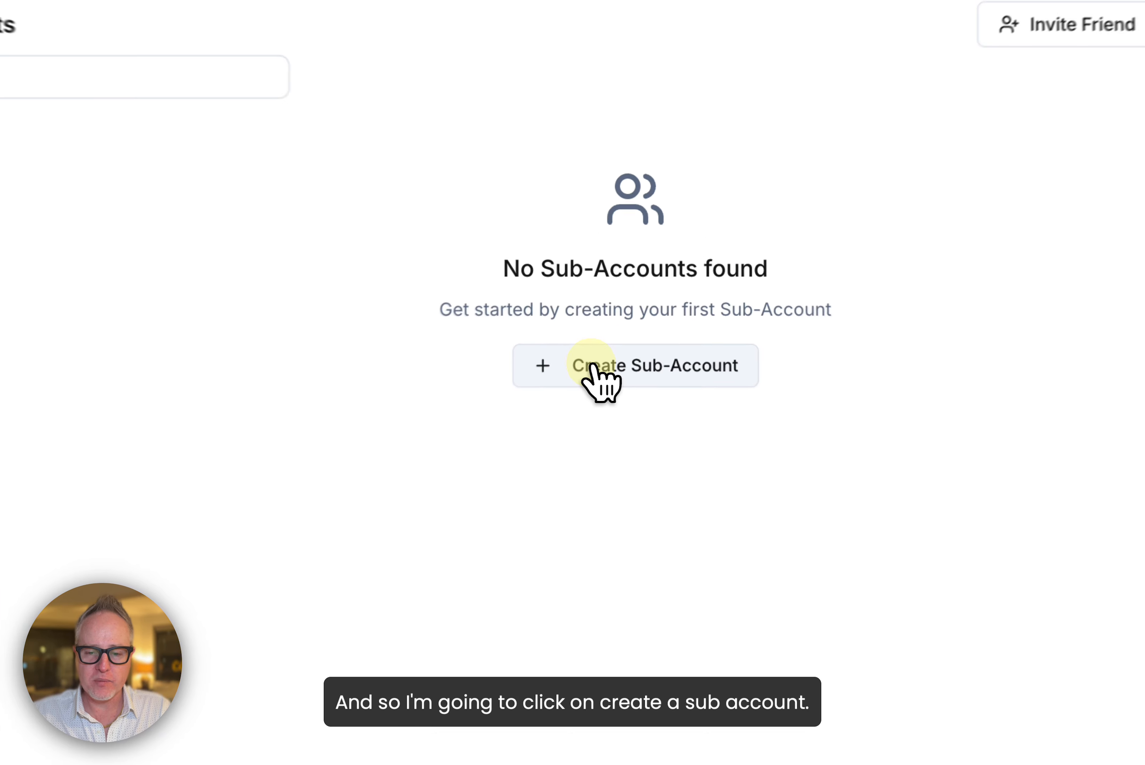
pyautogui.click(625, 315)
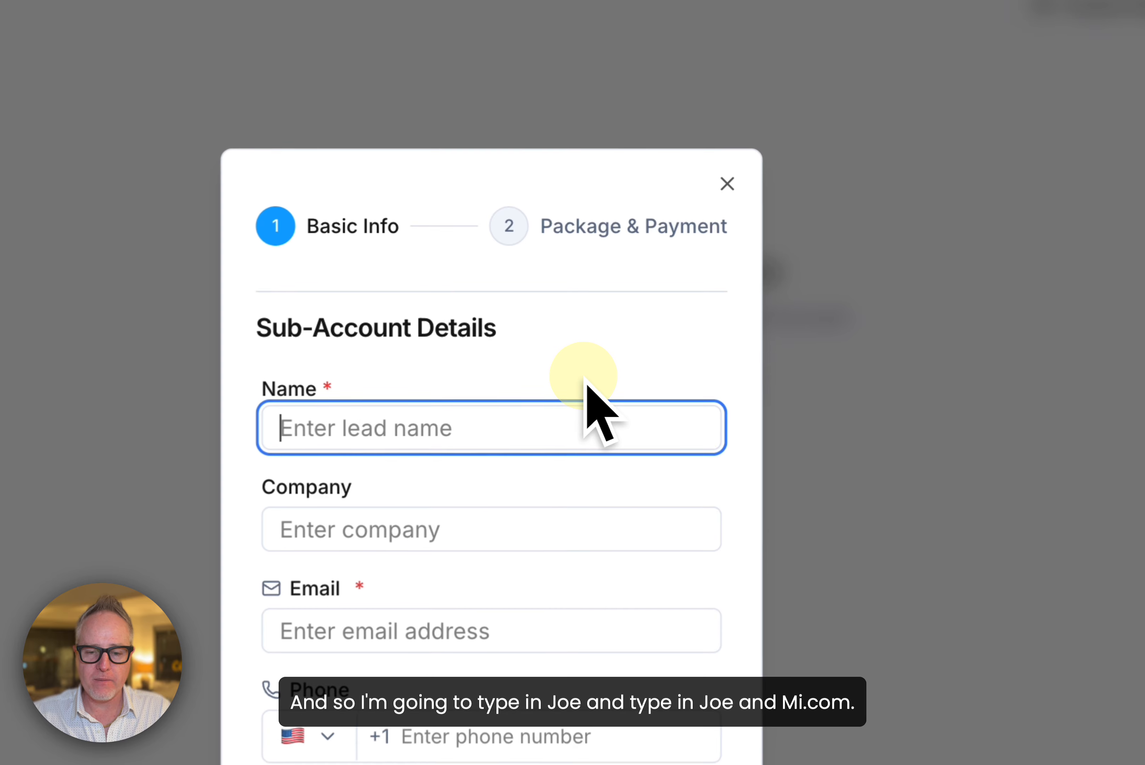
pyautogui.write('Joe')
pyautogui.press('Tab')
pyautogui.press('Tab')
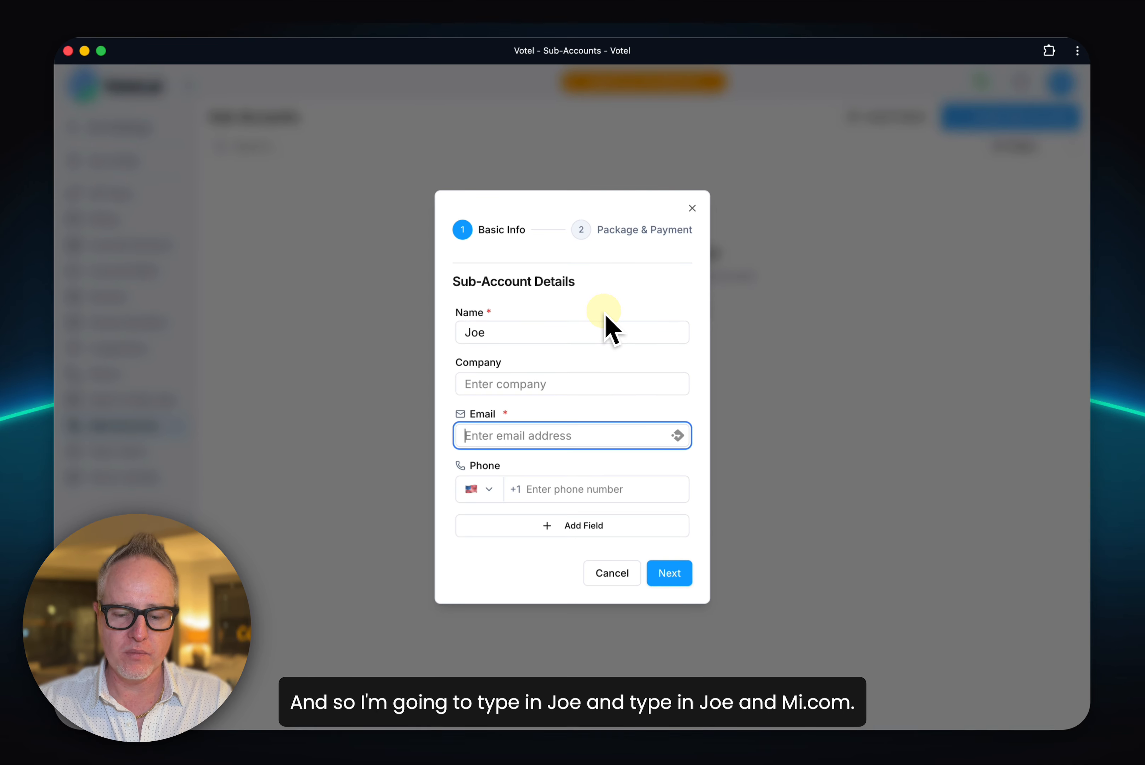
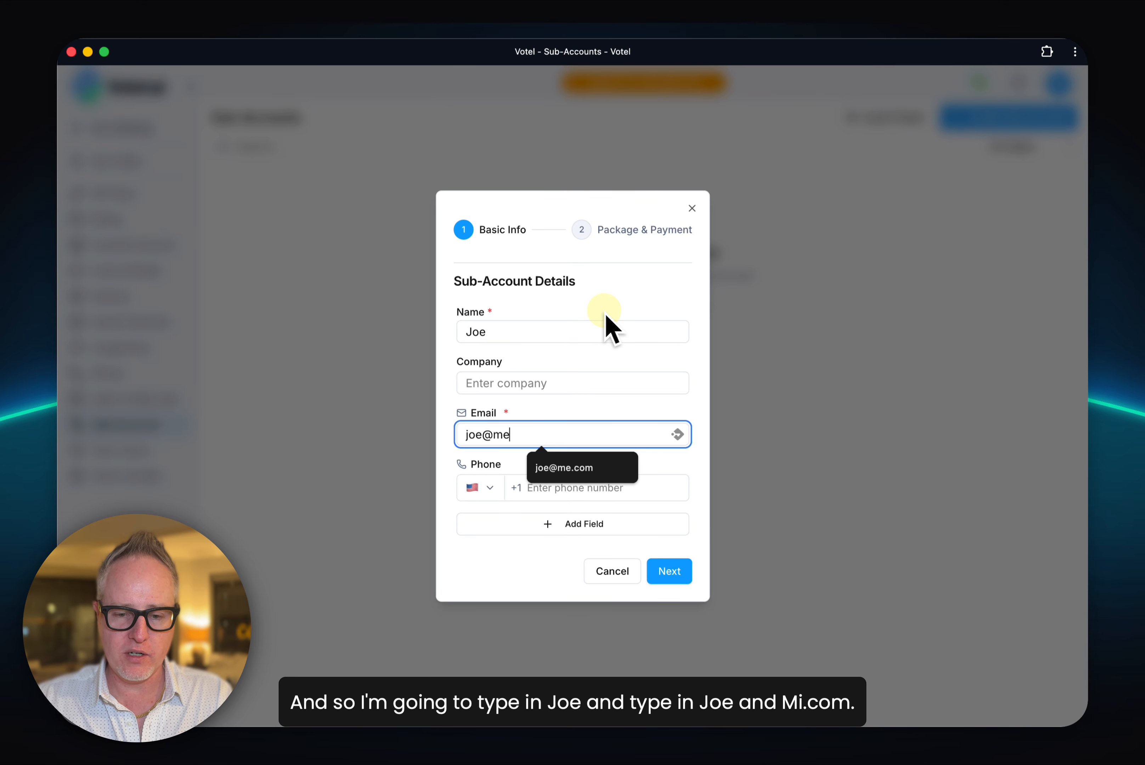
pyautogui.click(669, 570)
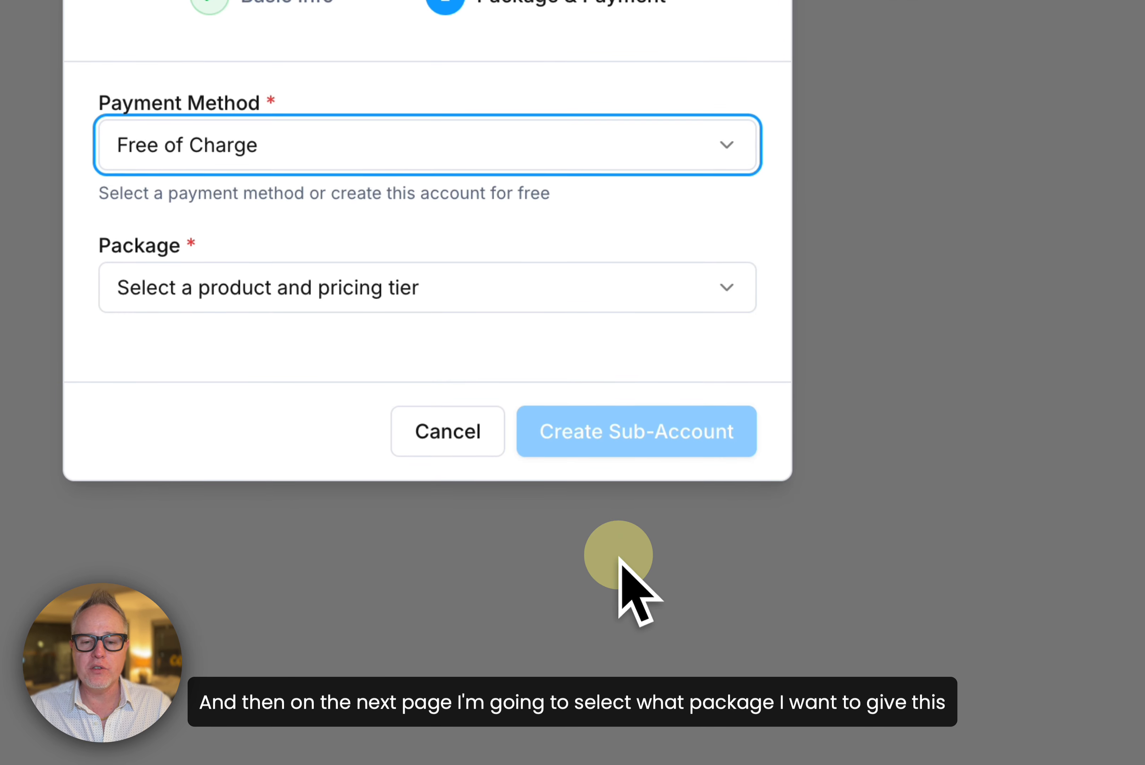
# Step: Assign the Votel - White Glove Plan - Monthly package, keep the payment method as Free of Charge, and create the sub-account
pyautogui.click(577, 304)
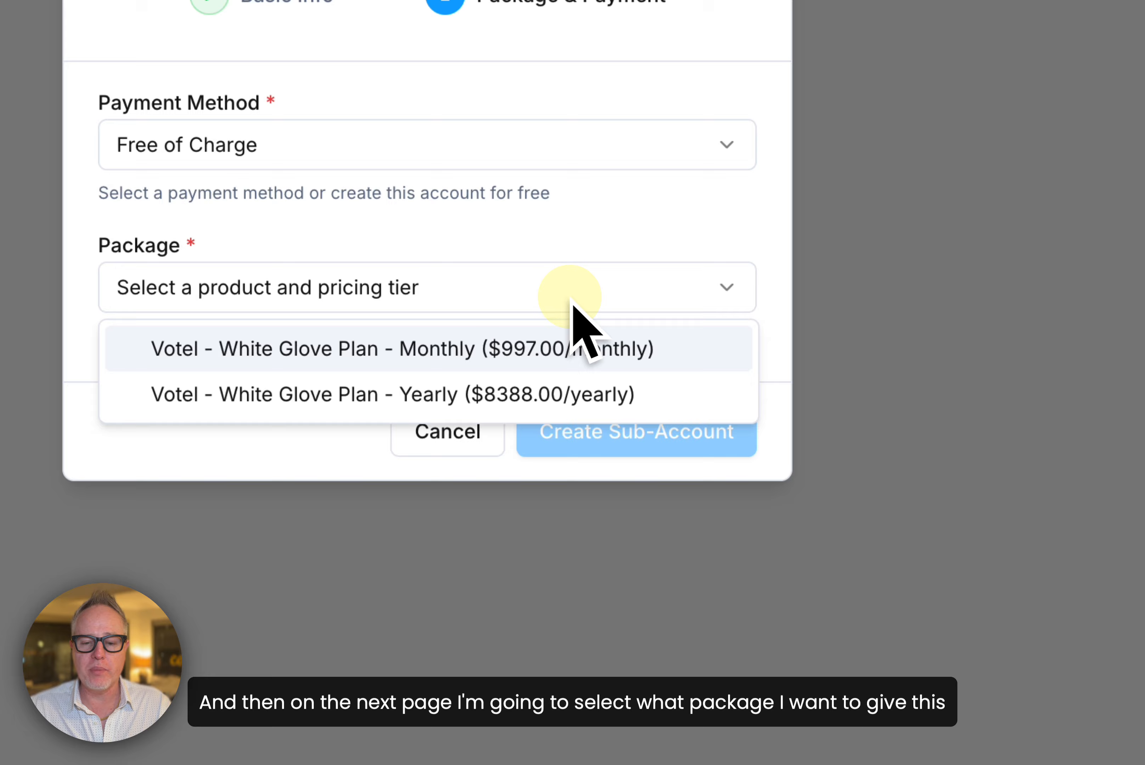
pyautogui.click(548, 329)
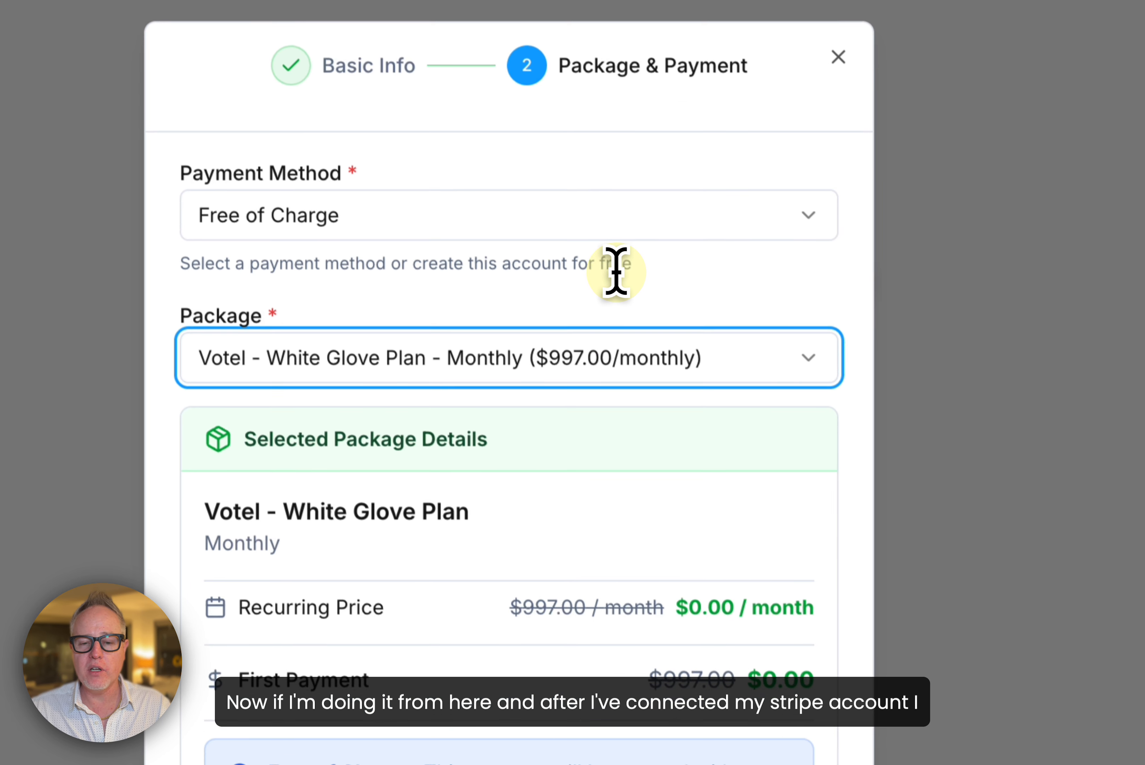
pyautogui.click(616, 271)
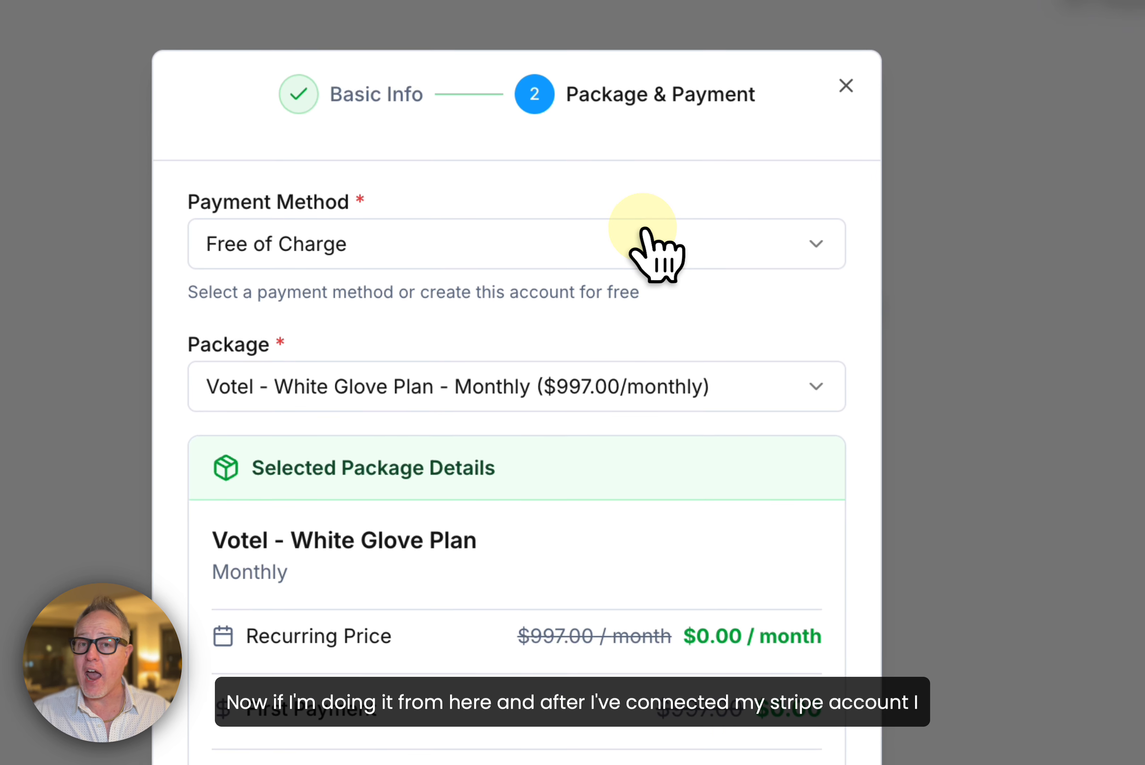
pyautogui.click(645, 234)
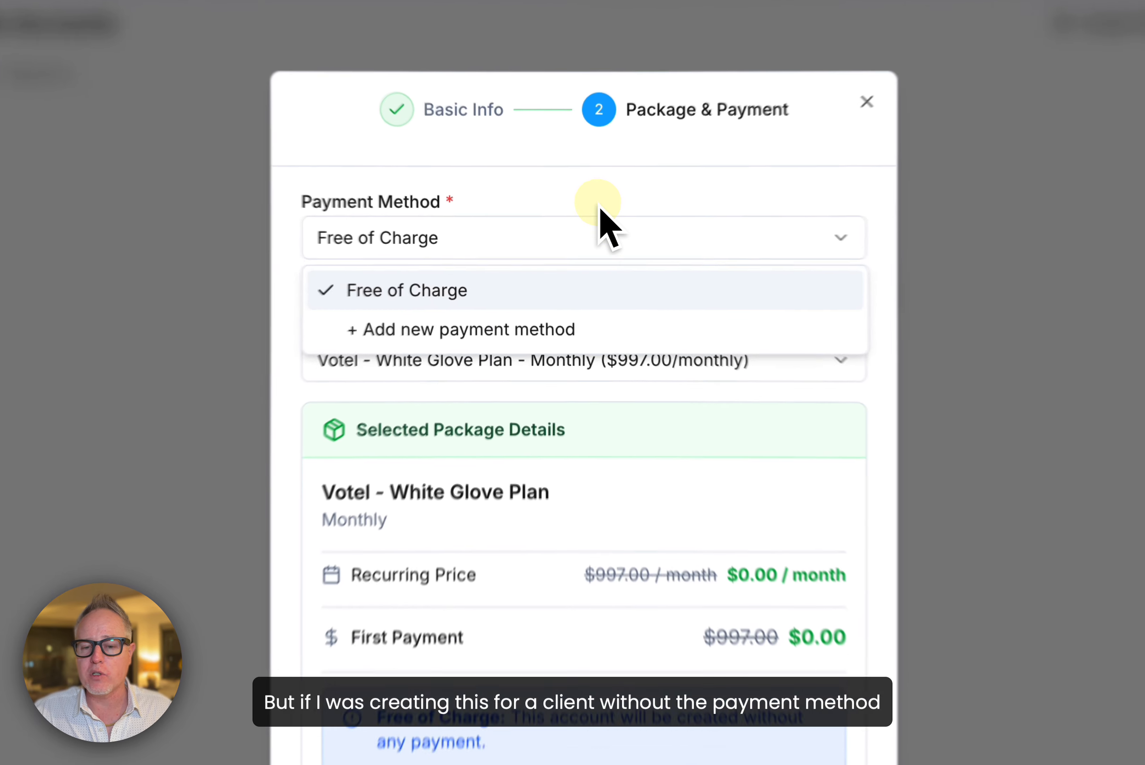
pyautogui.click(575, 241)
pyautogui.click(562, 246)
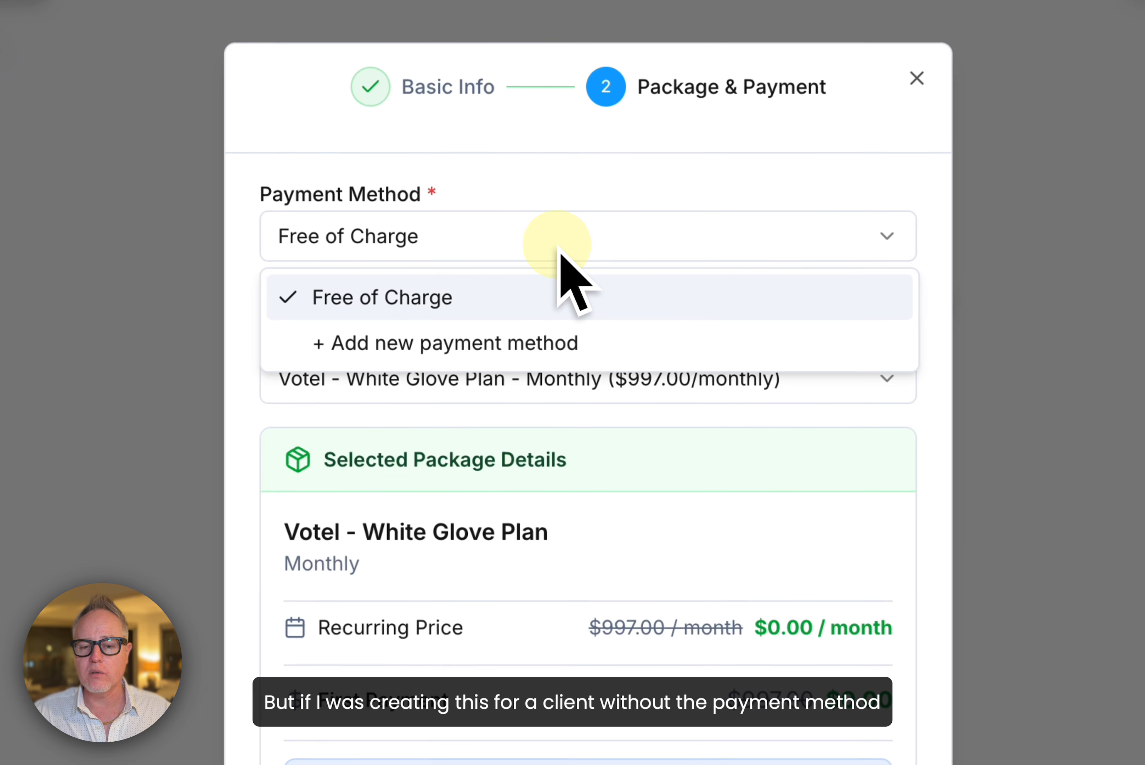
pyautogui.click(532, 290)
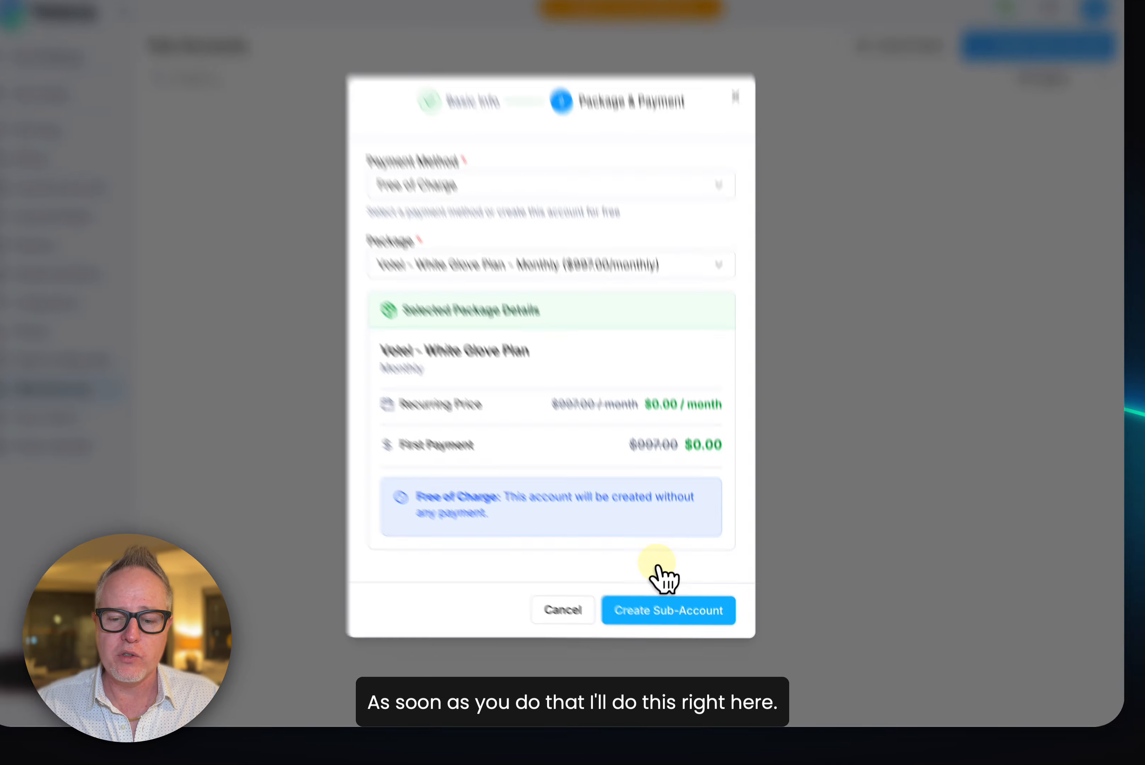
pyautogui.click(630, 622)
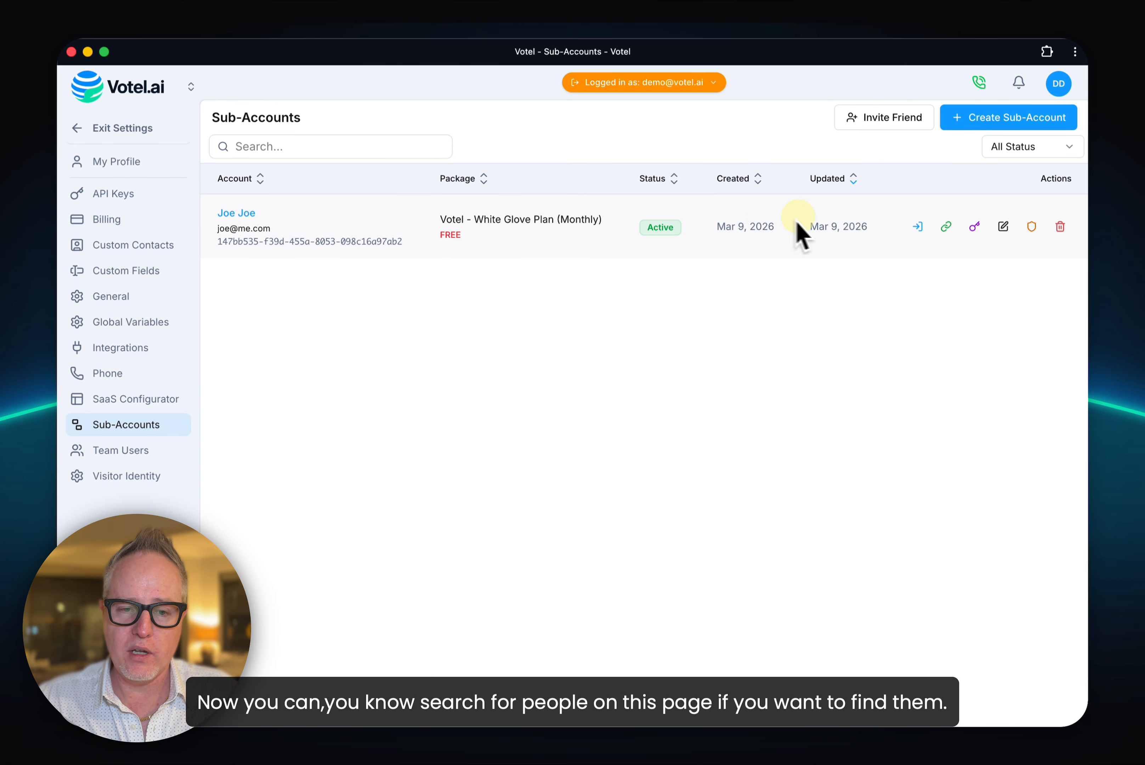
# Step: Leave the settings and look up the new sub-account's entry in the contacts list
pyautogui.click(385, 142)
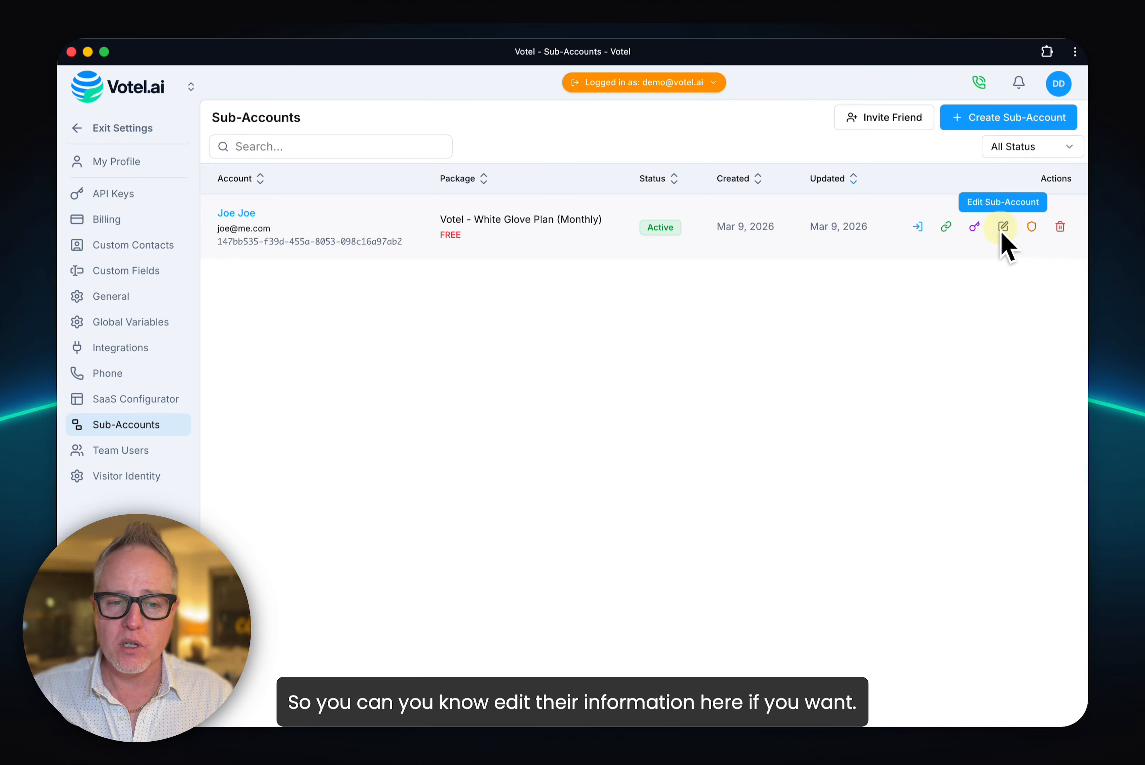
pyautogui.click(132, 127)
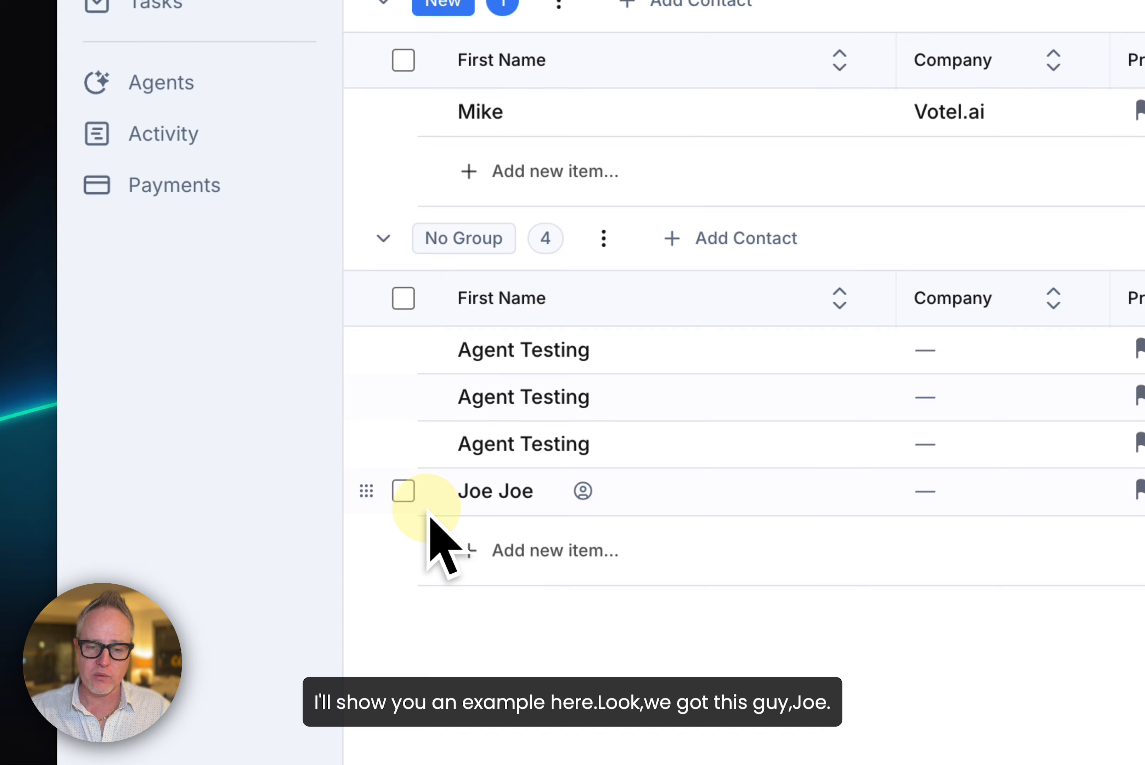
# Step: Open the new sub-account customer's contact record and review its billing details: tenant information, purchases and credit cards
pyautogui.click(403, 491)
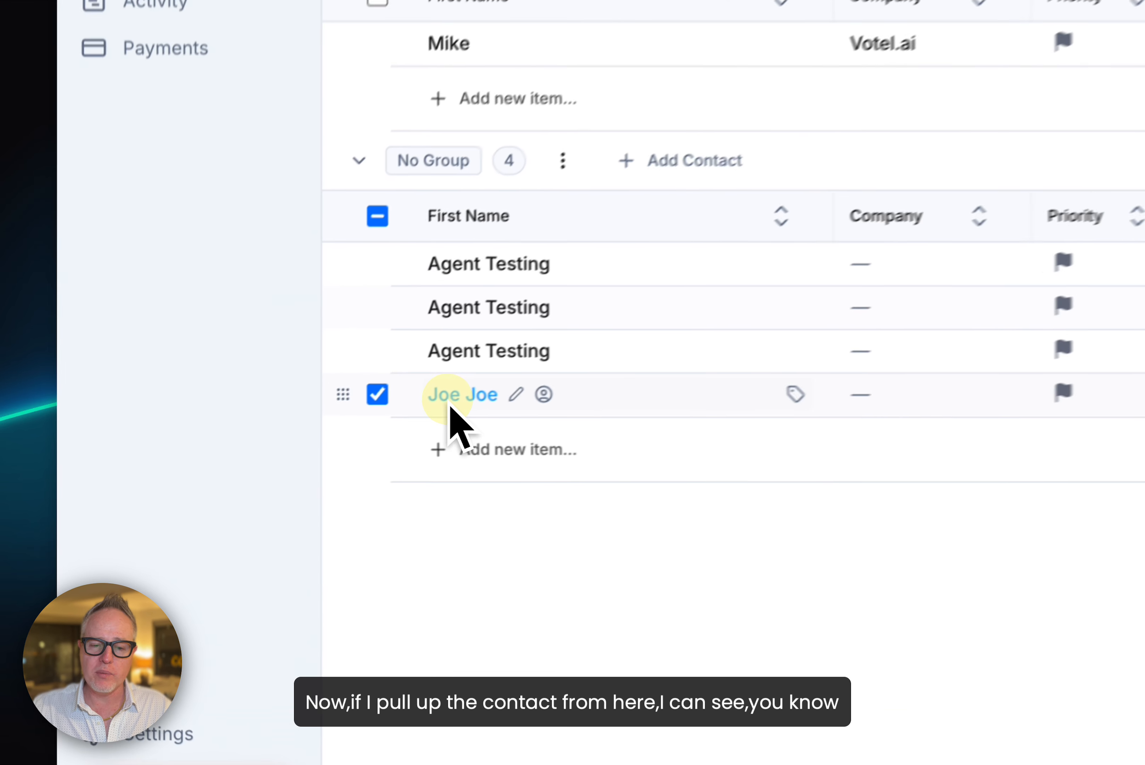
pyautogui.click(273, 462)
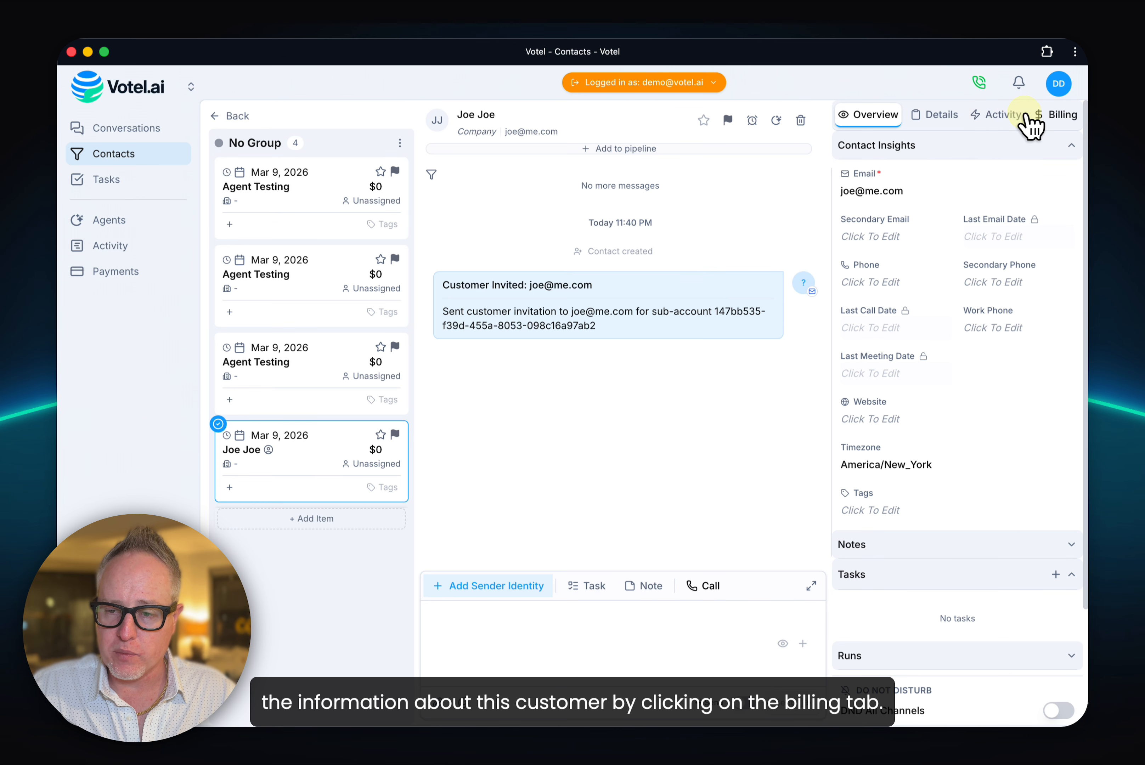
pyautogui.click(1034, 118)
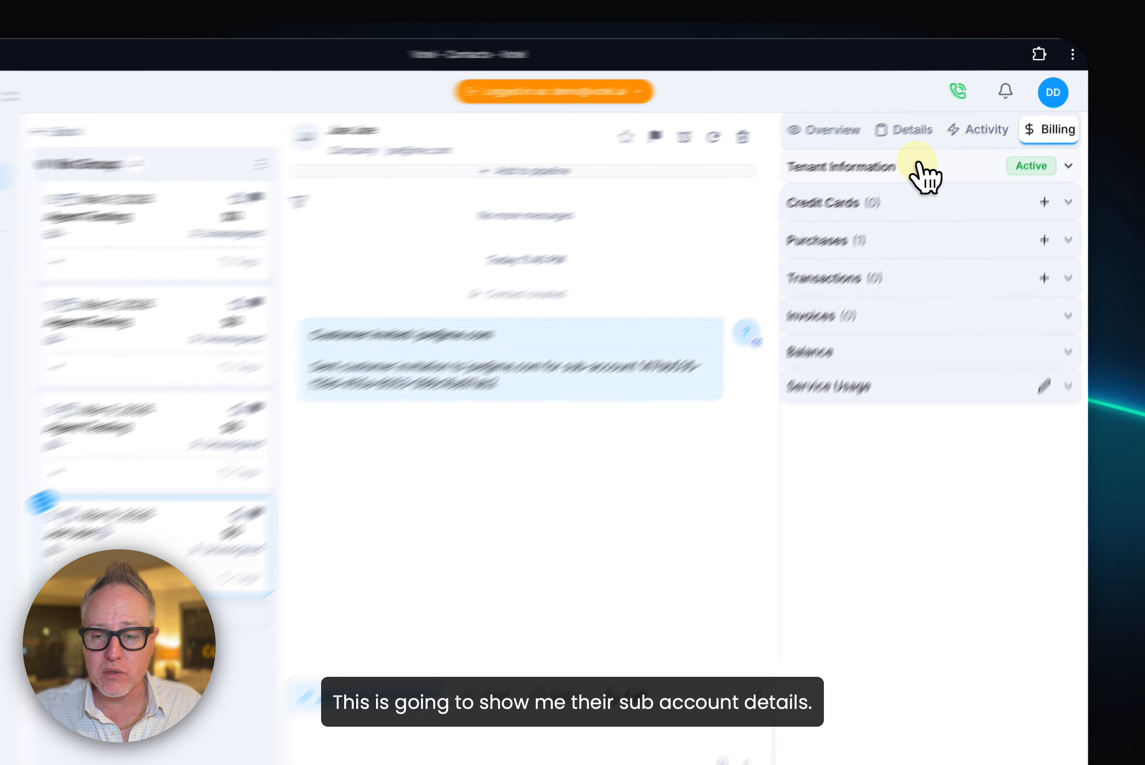
pyautogui.click(901, 146)
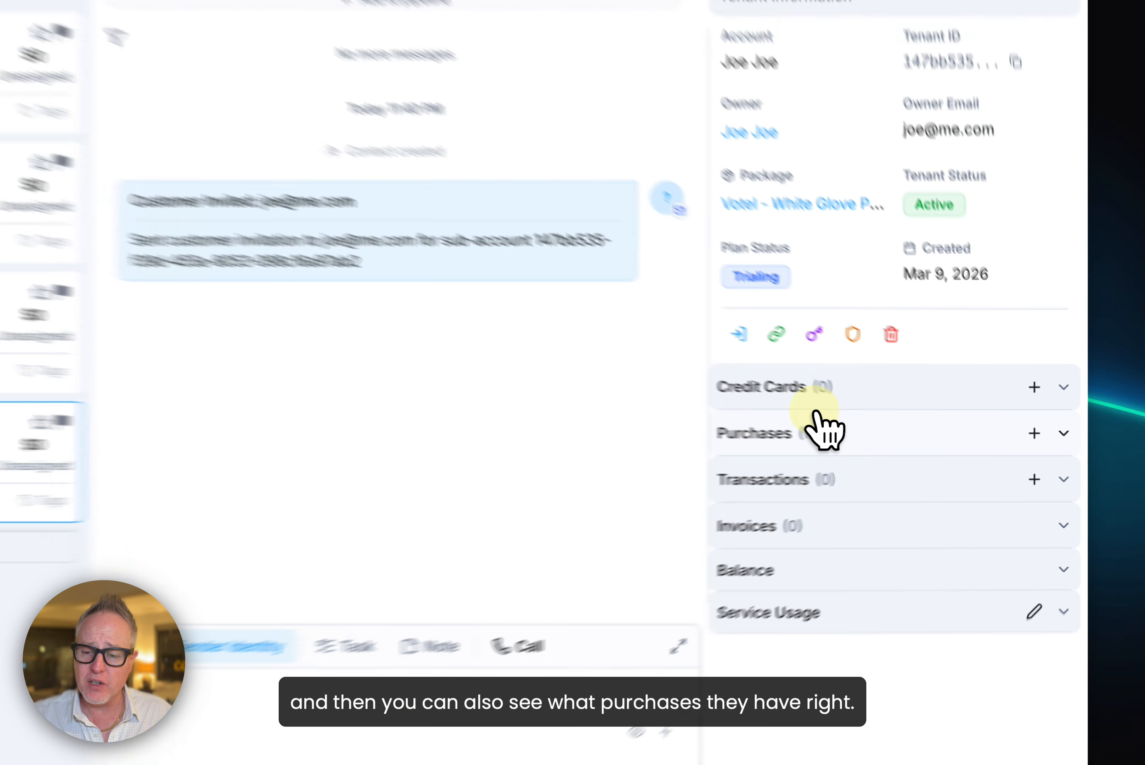
pyautogui.click(899, 441)
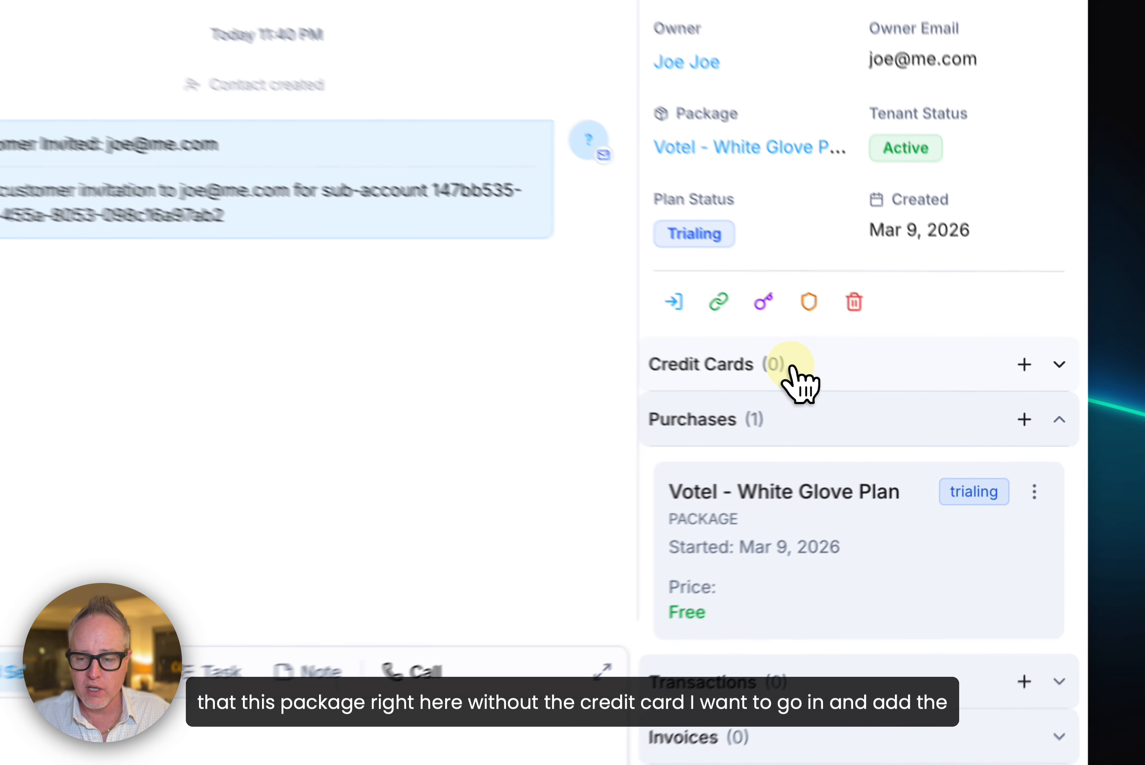
pyautogui.click(920, 413)
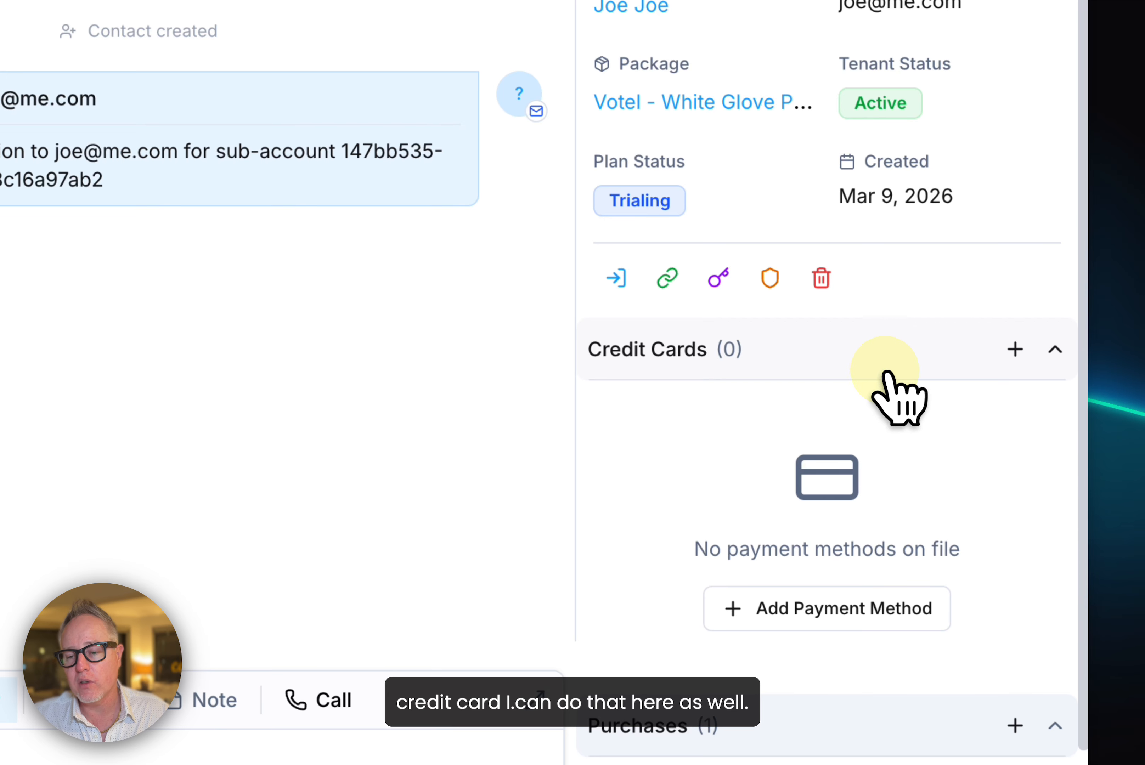
pyautogui.click(871, 359)
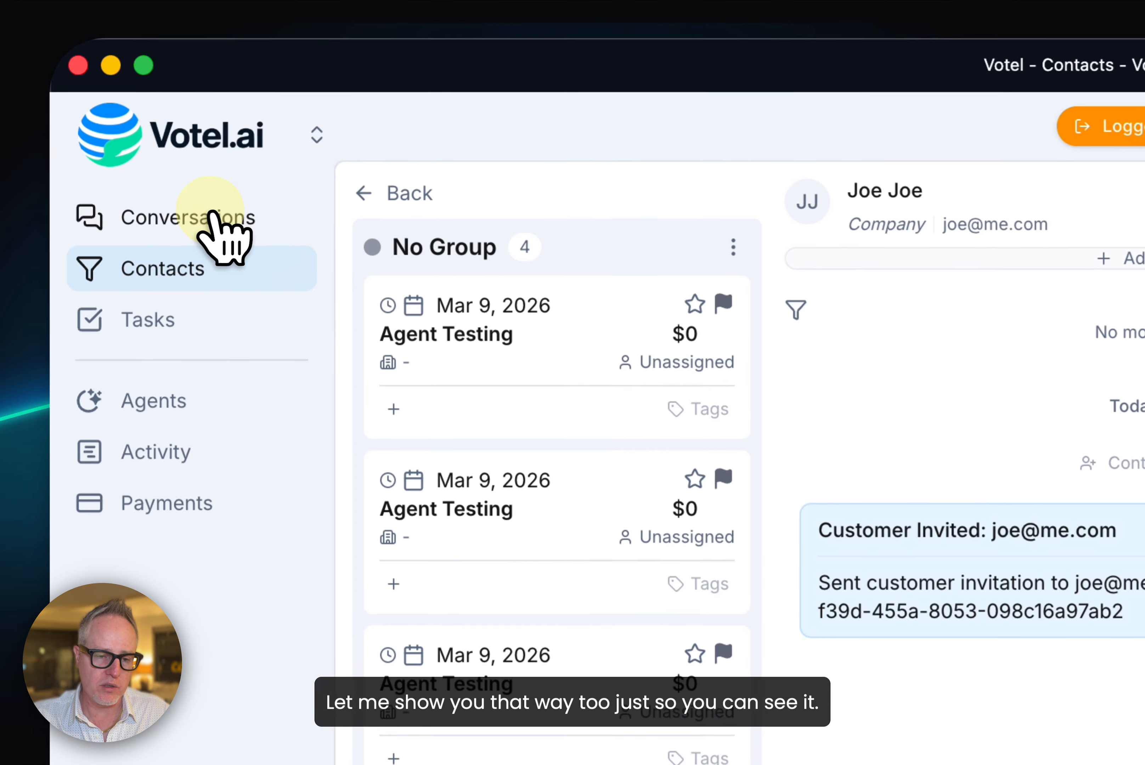
# Step: Try to purchase the Votel - White Glove Plan - Monthly package Free of Charge for the Agent Testing contact from its conversation
pyautogui.click(216, 218)
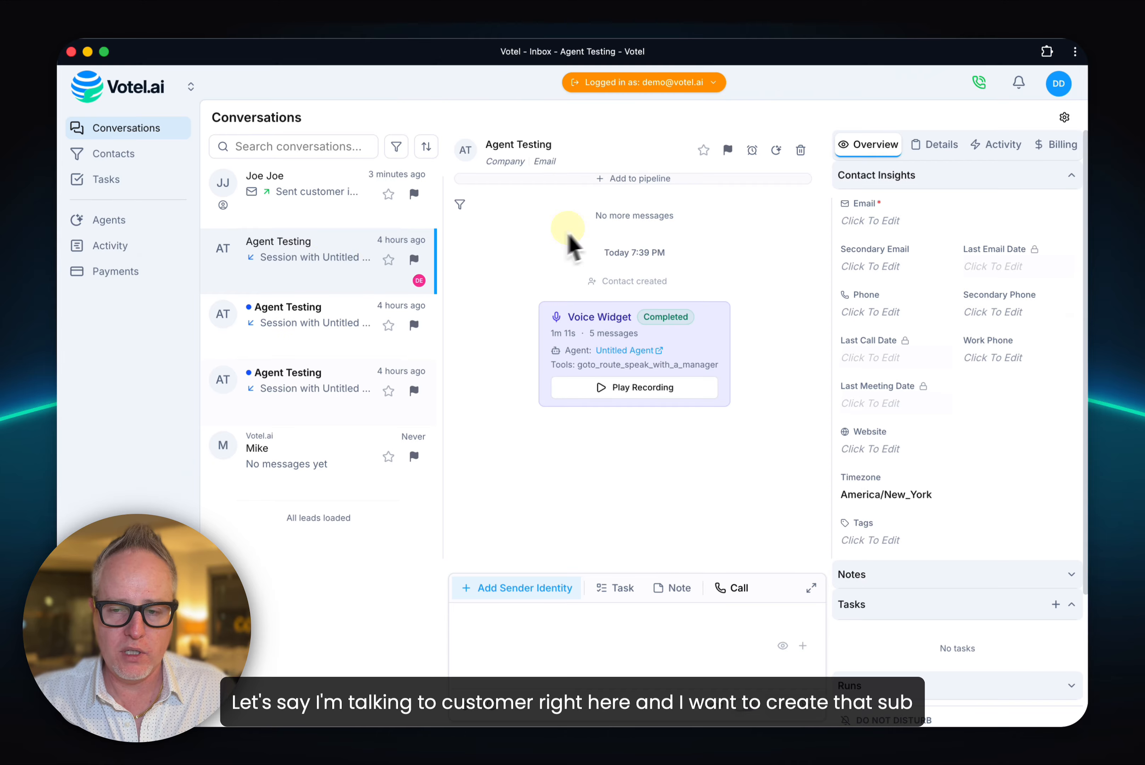
pyautogui.click(1061, 145)
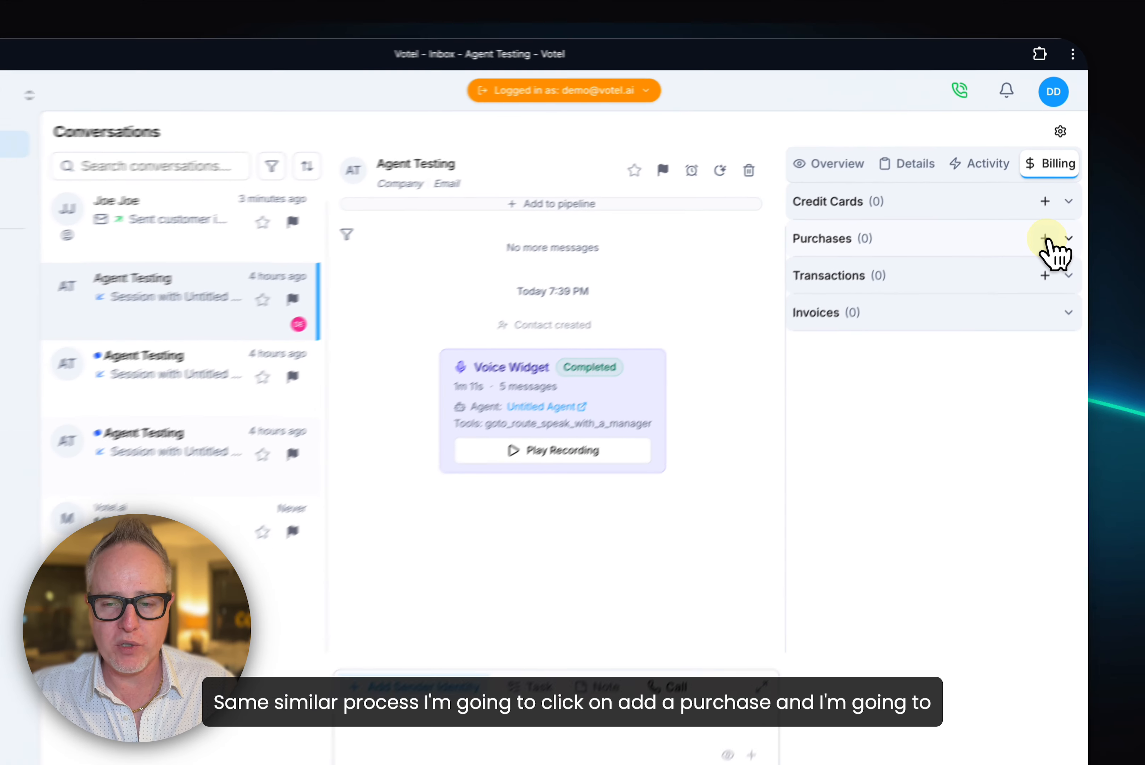
pyautogui.click(1014, 378)
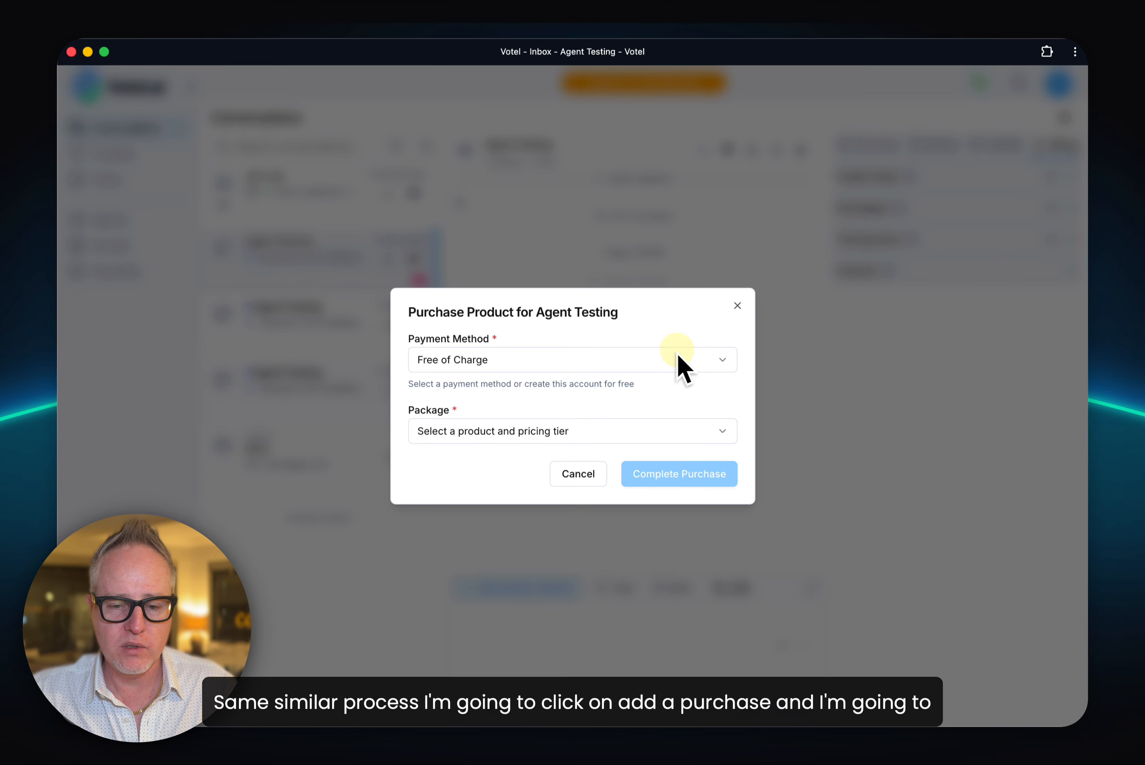
pyautogui.click(629, 427)
pyautogui.click(611, 461)
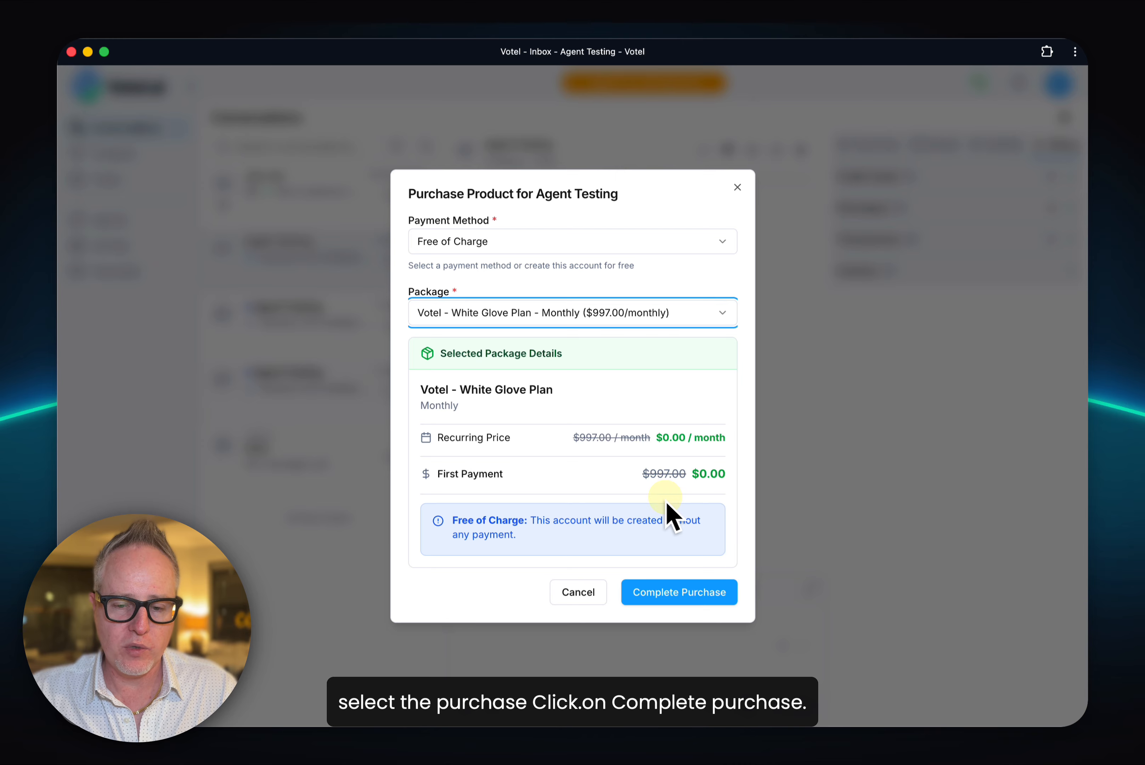
pyautogui.click(663, 591)
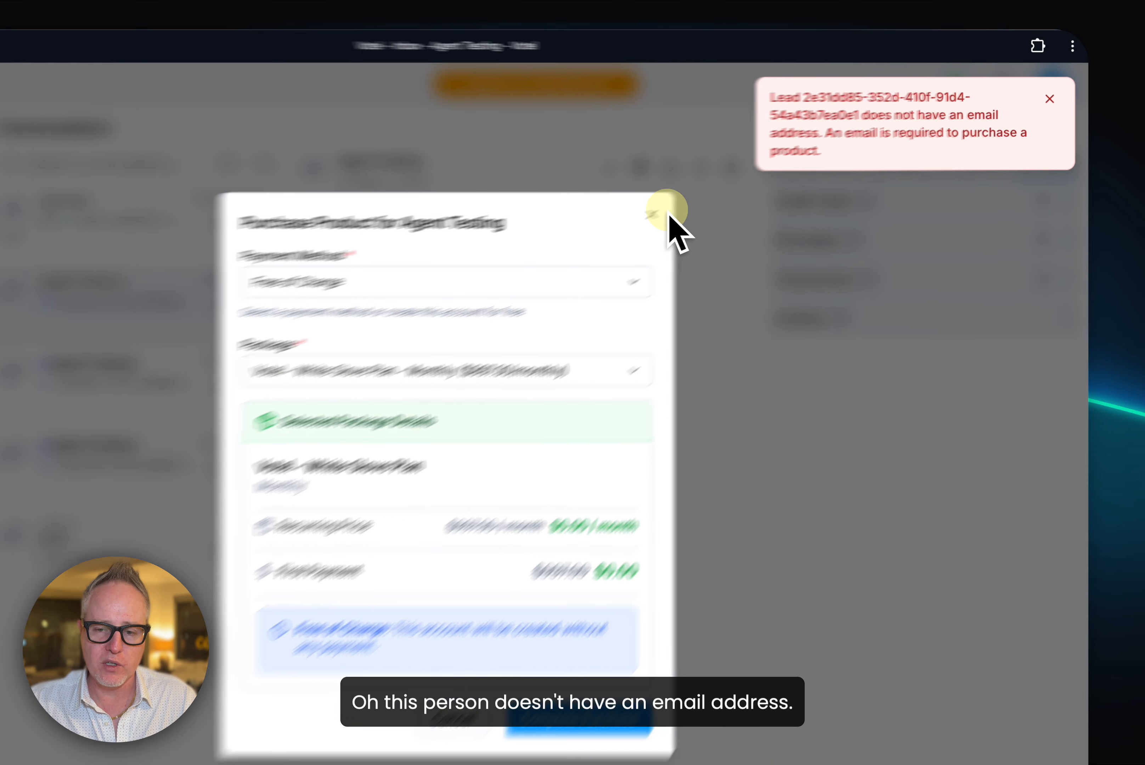
pyautogui.click(738, 187)
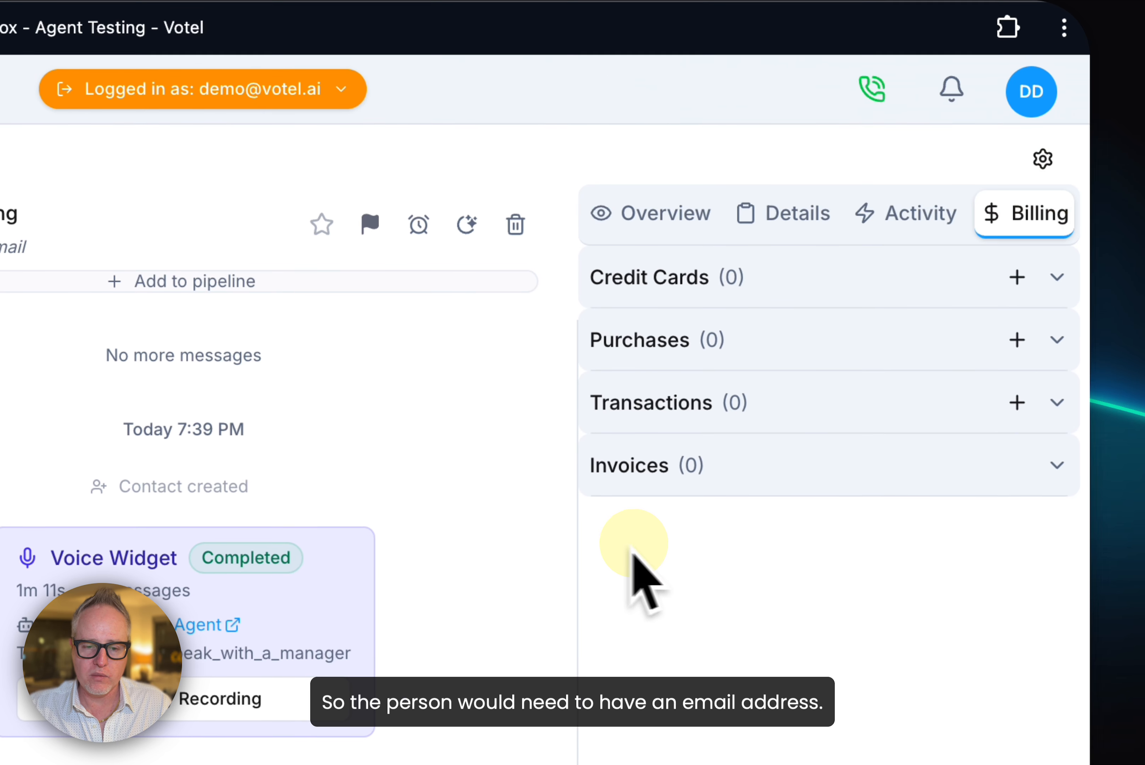
# Step: Fill in and save the primary e-mail address in the Agent Testing contact's overview
pyautogui.click(630, 231)
pyautogui.click(675, 364)
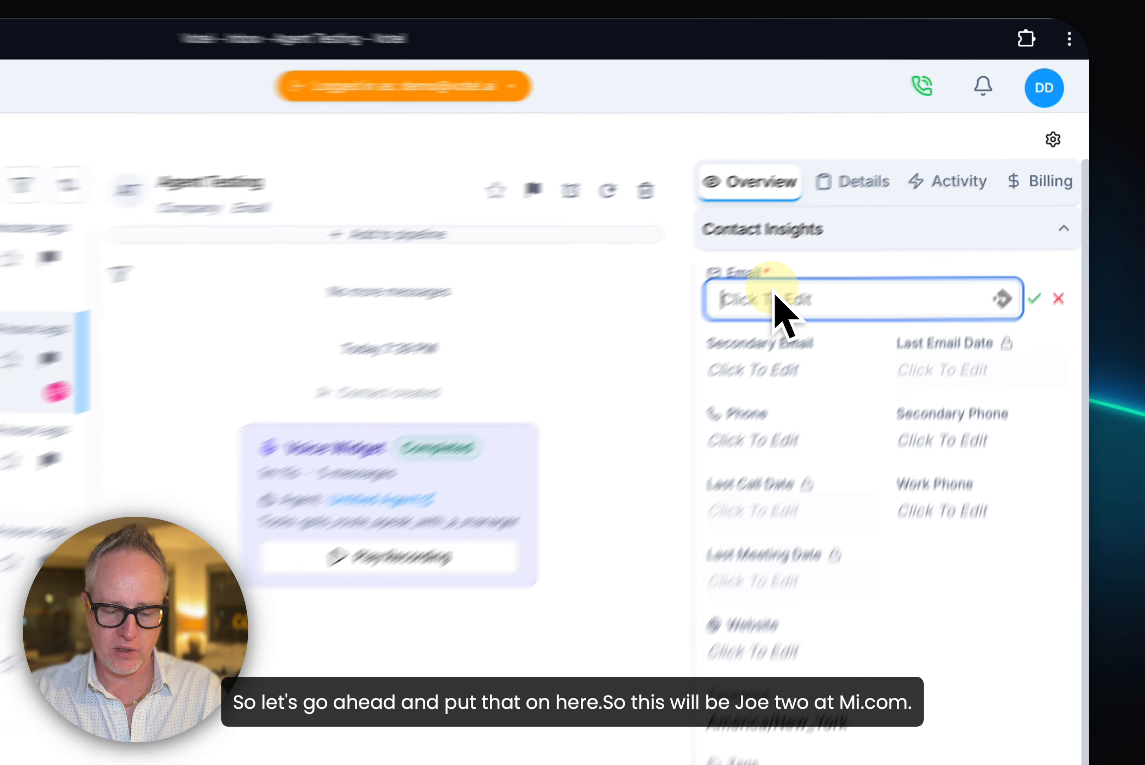
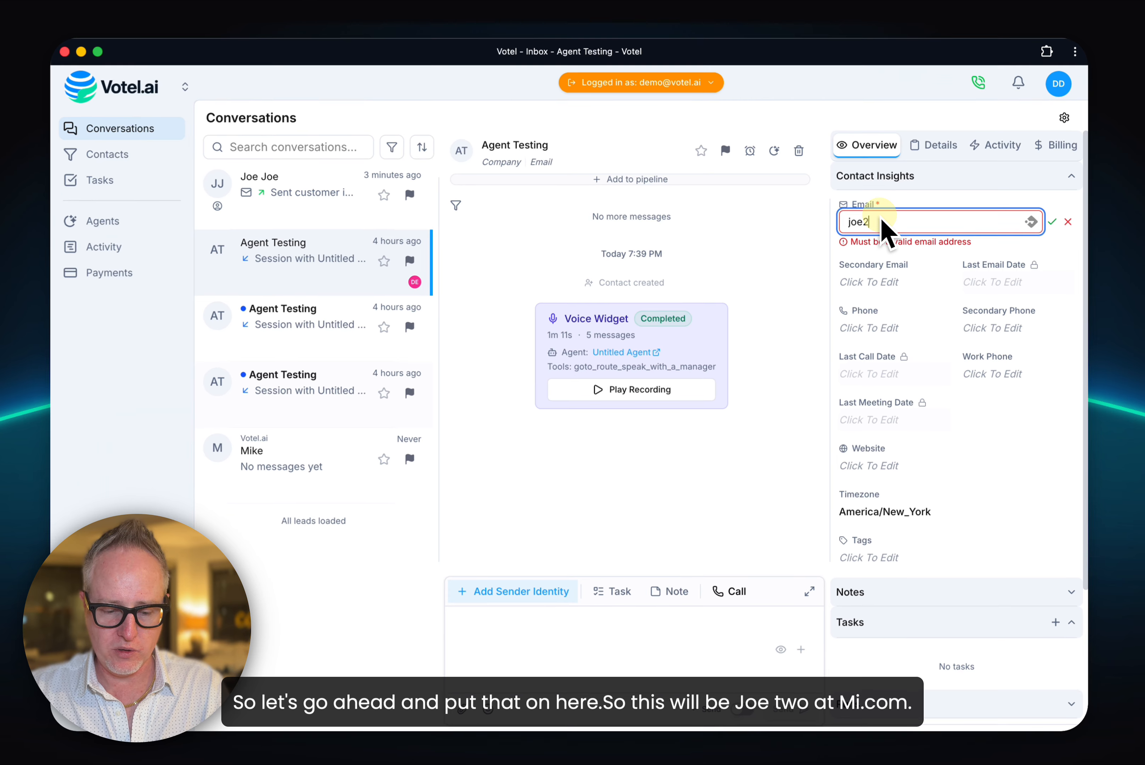
pyautogui.press('Return')
# Step: Purchase the Votel - White Glove Plan - Monthly package Free of Charge for the Agent Testing contact, and expand its tenant information and purchases
pyautogui.click(1059, 145)
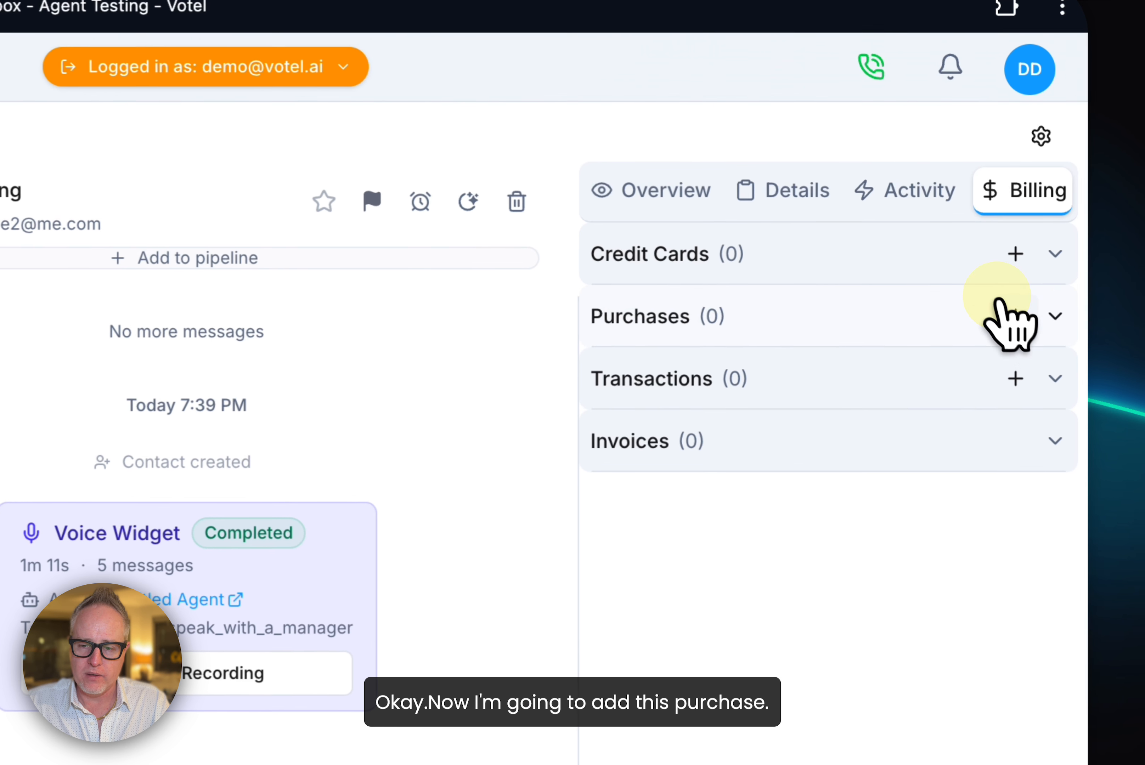
pyautogui.click(1015, 315)
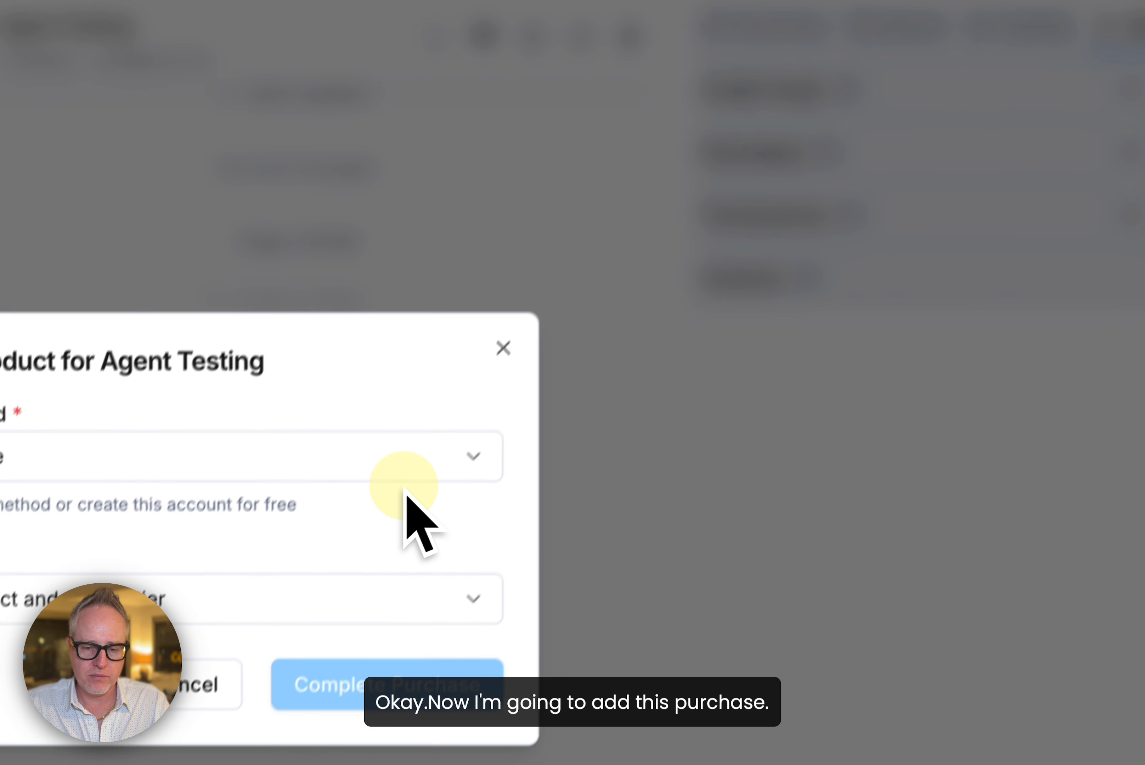
pyautogui.click(561, 470)
pyautogui.click(537, 524)
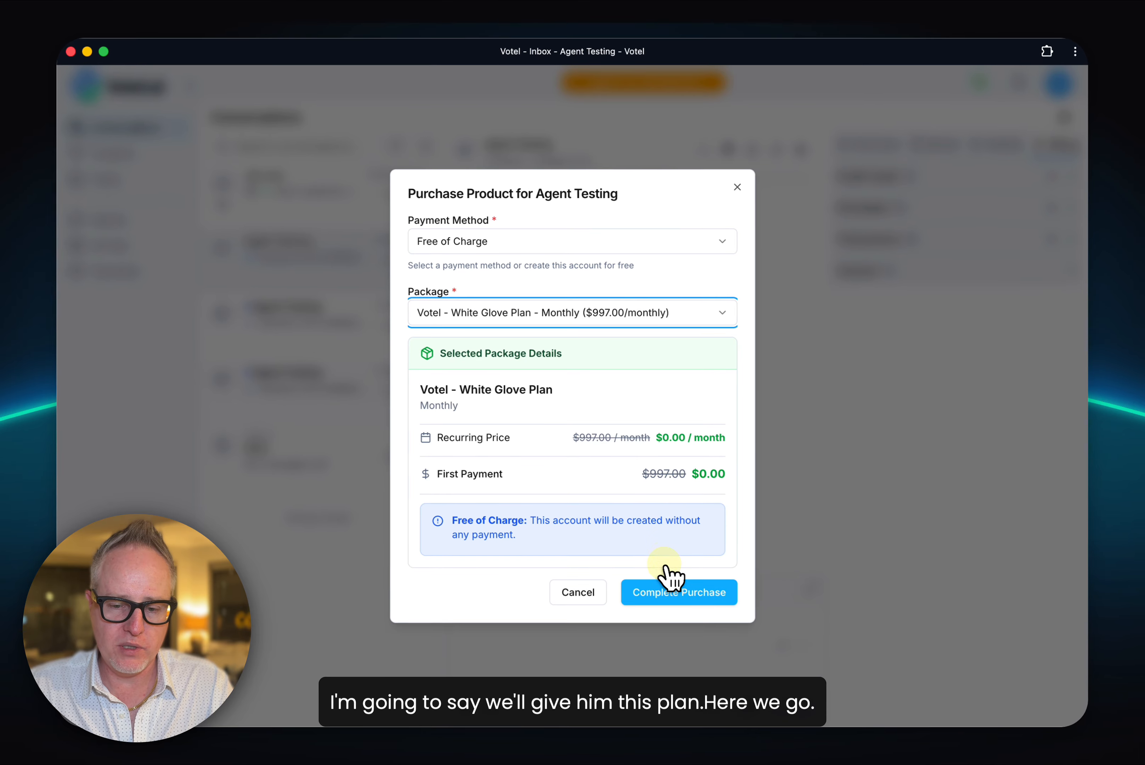
pyautogui.click(547, 704)
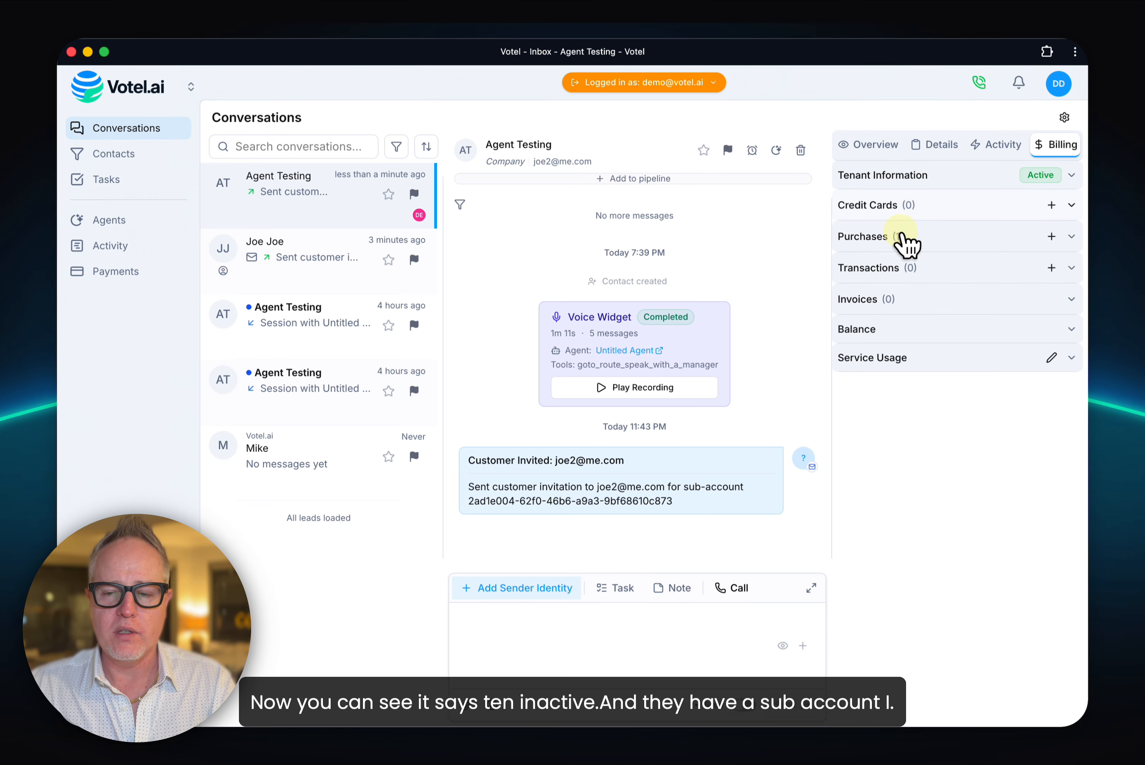
pyautogui.click(925, 189)
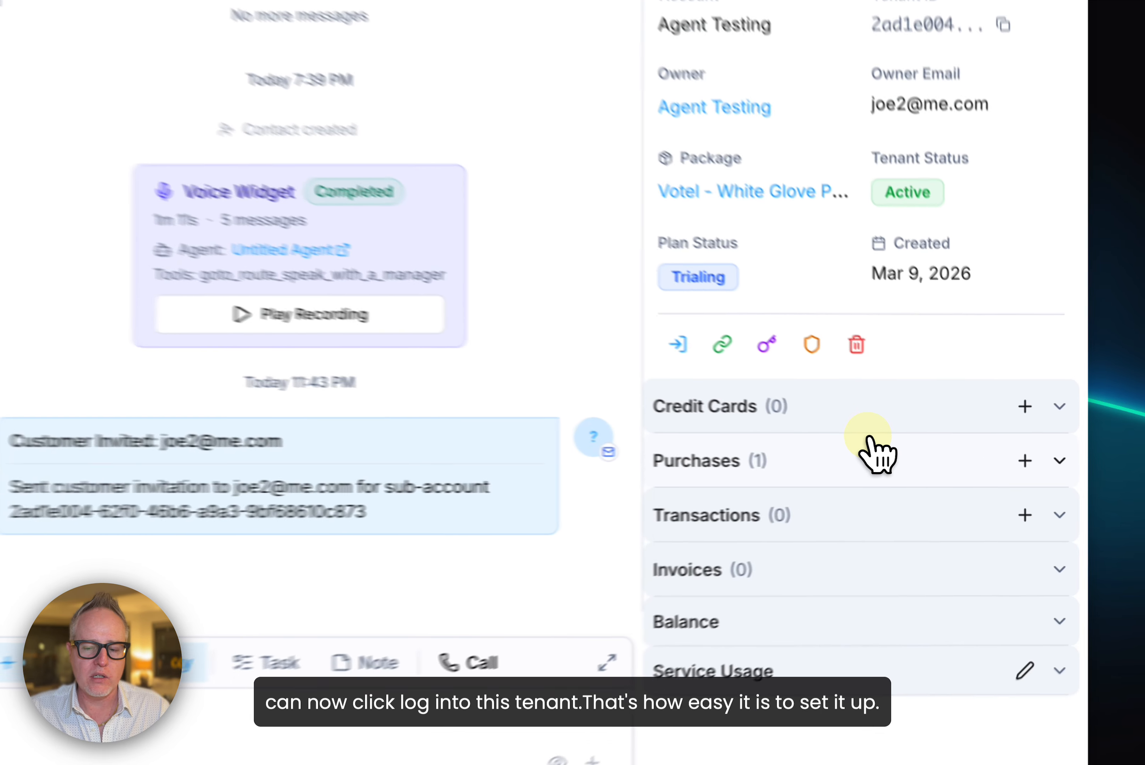
pyautogui.click(964, 470)
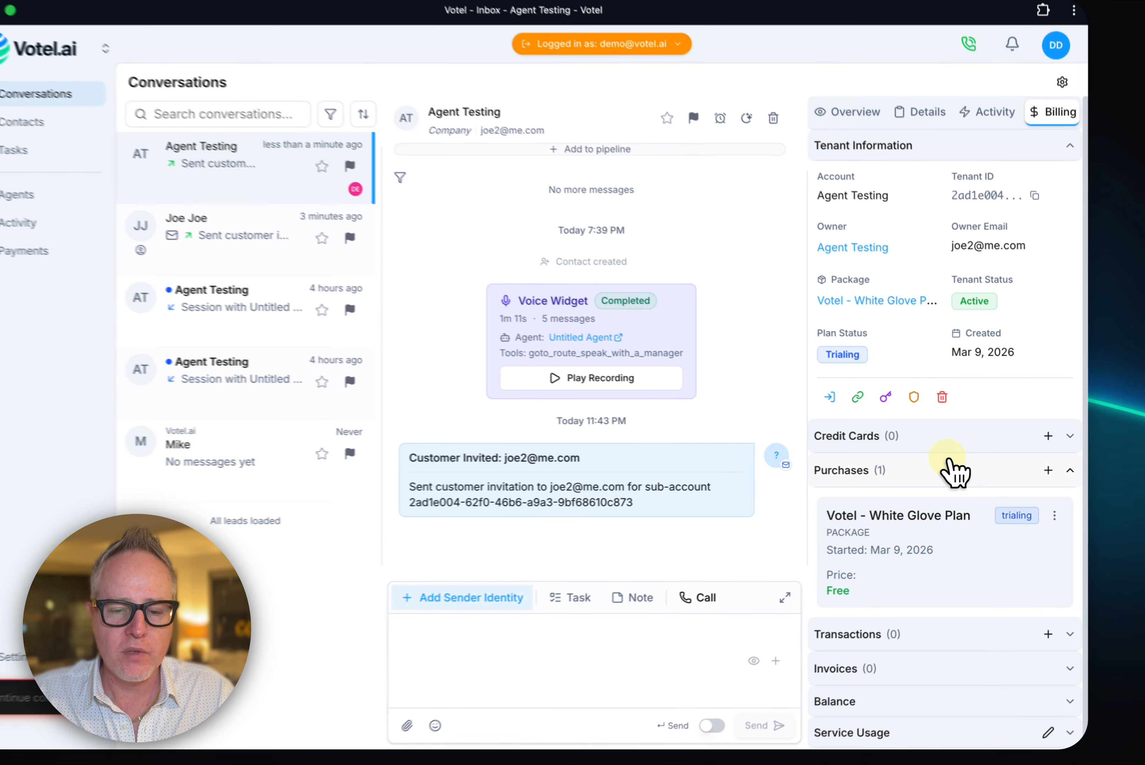